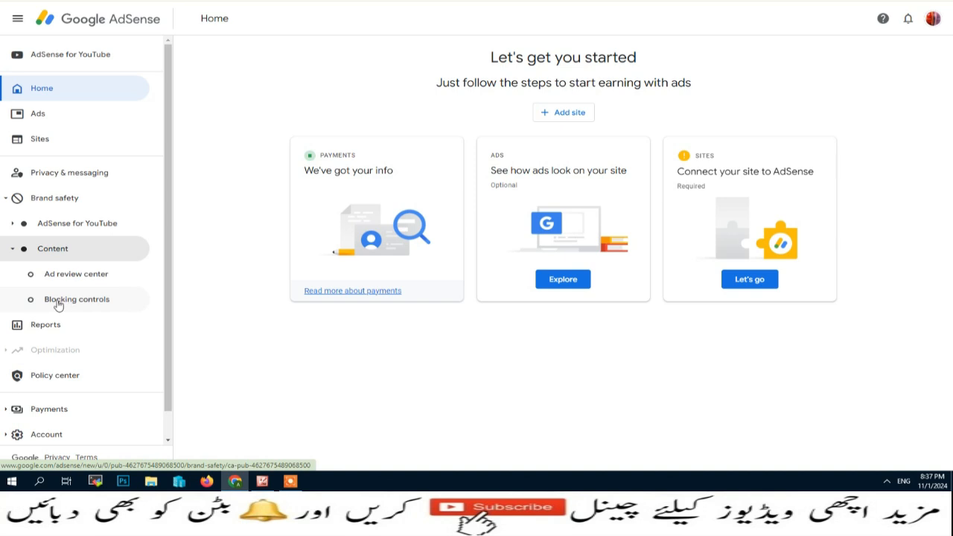
# Open the Sensitive categories settings in the content blocking controls for all sites and review the standard categories.
pyautogui.click(58, 303)
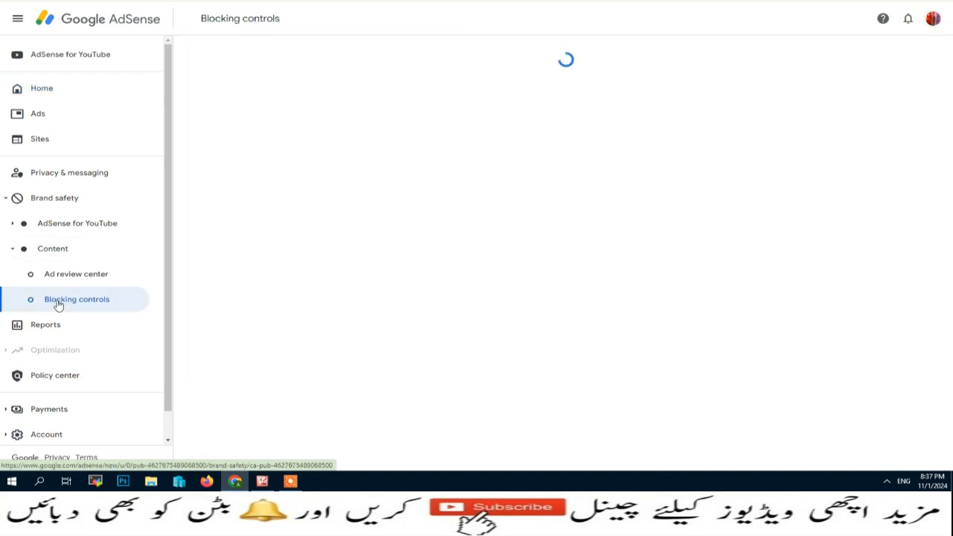
pyautogui.scroll(-2, 810, 170)
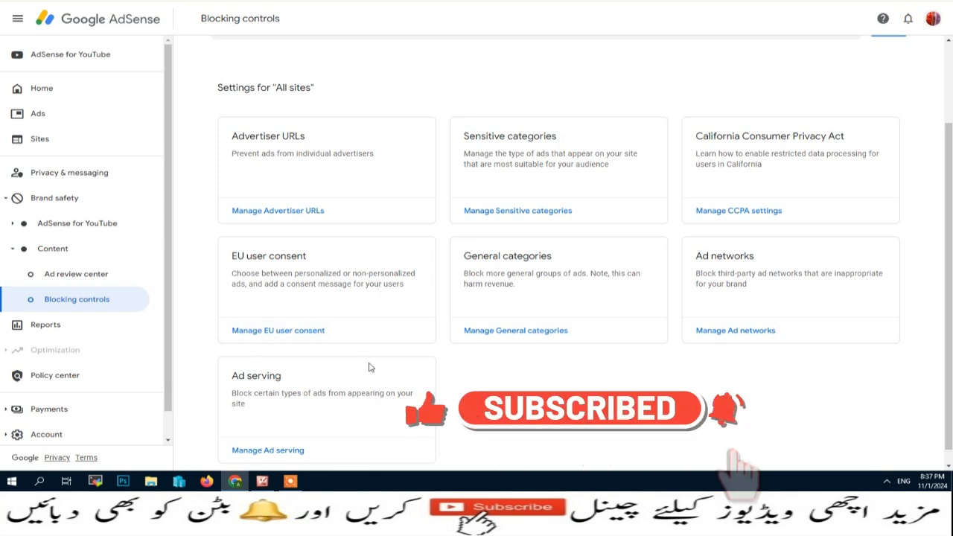
pyautogui.click(519, 212)
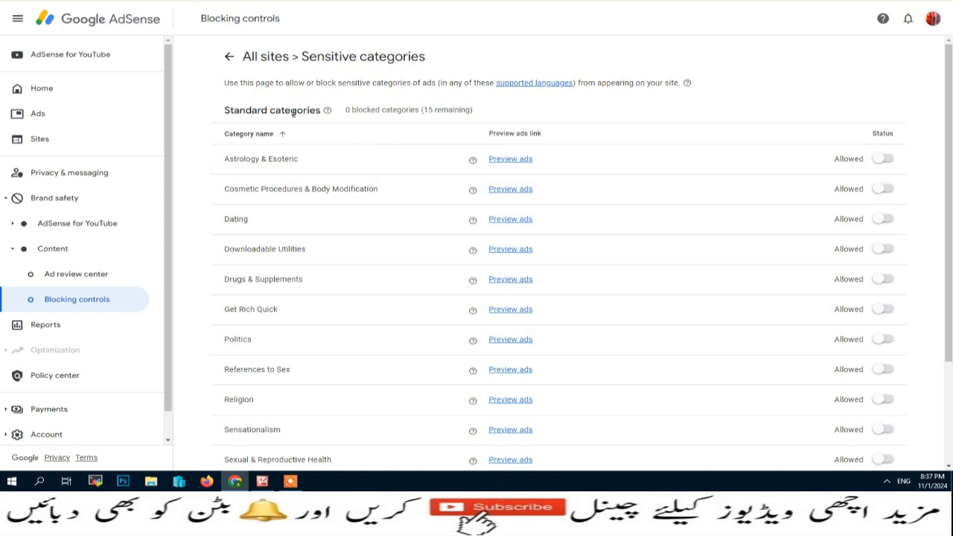
pyautogui.moveTo(225, 110); pyautogui.dragTo(348, 108)
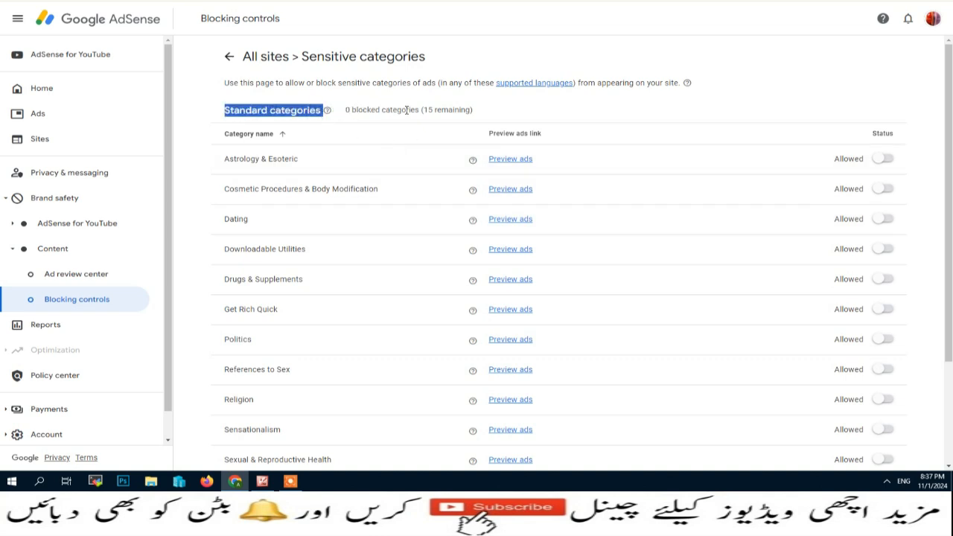
pyautogui.moveTo(424, 110); pyautogui.dragTo(471, 108)
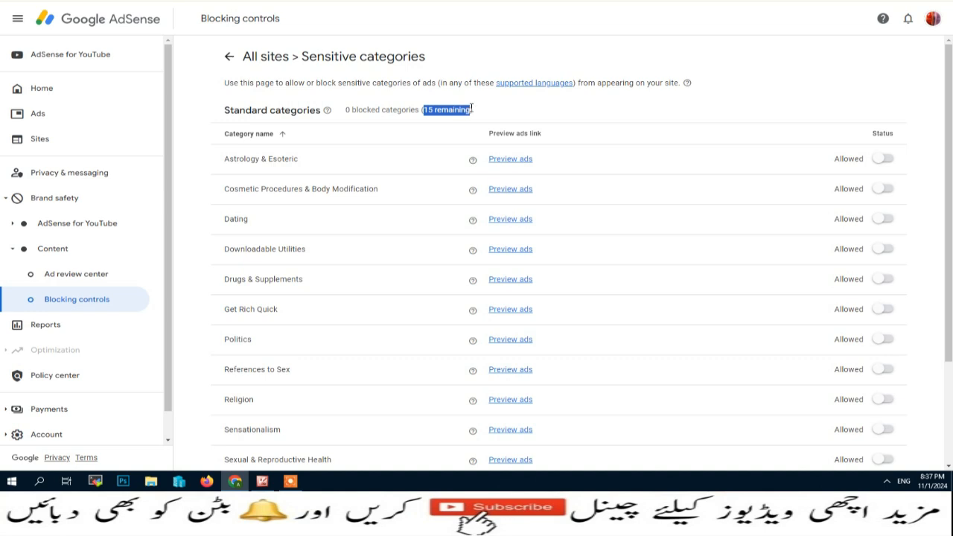
pyautogui.scroll(-2, 540, 240)
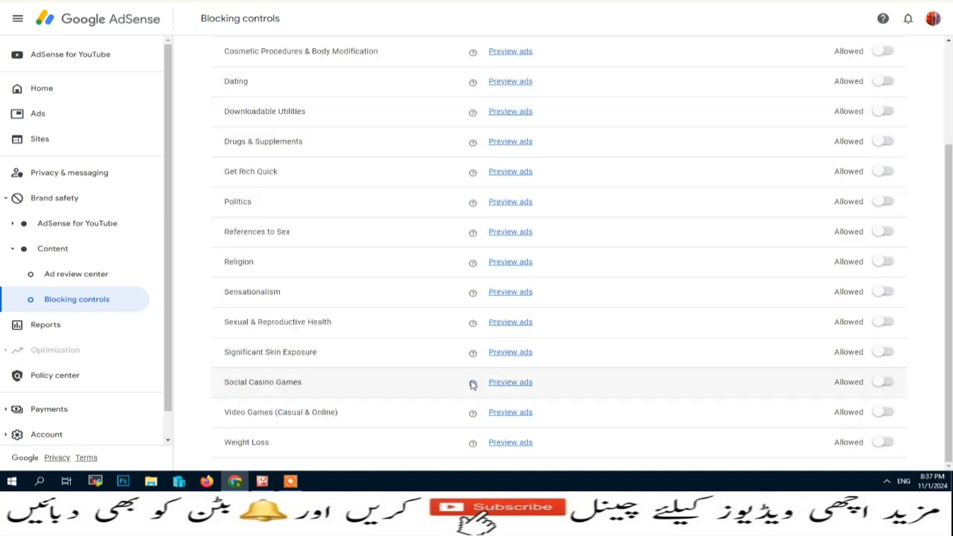
pyautogui.scroll(2, 422, 393)
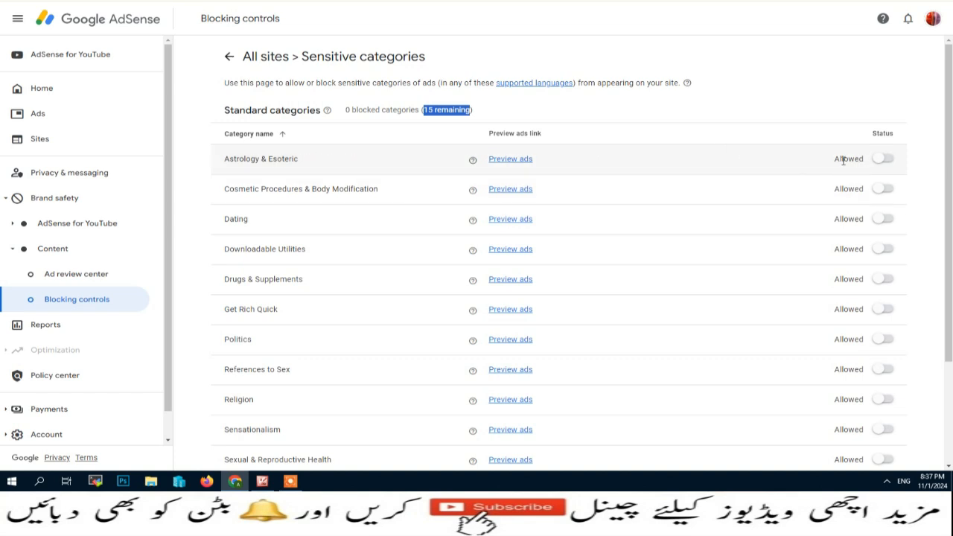
# Block the sensitive ad categories Astrology & Esoteric, Cosmetic Procedures & Body Modification, and Dating.
pyautogui.moveTo(834, 158); pyautogui.dragTo(868, 159)
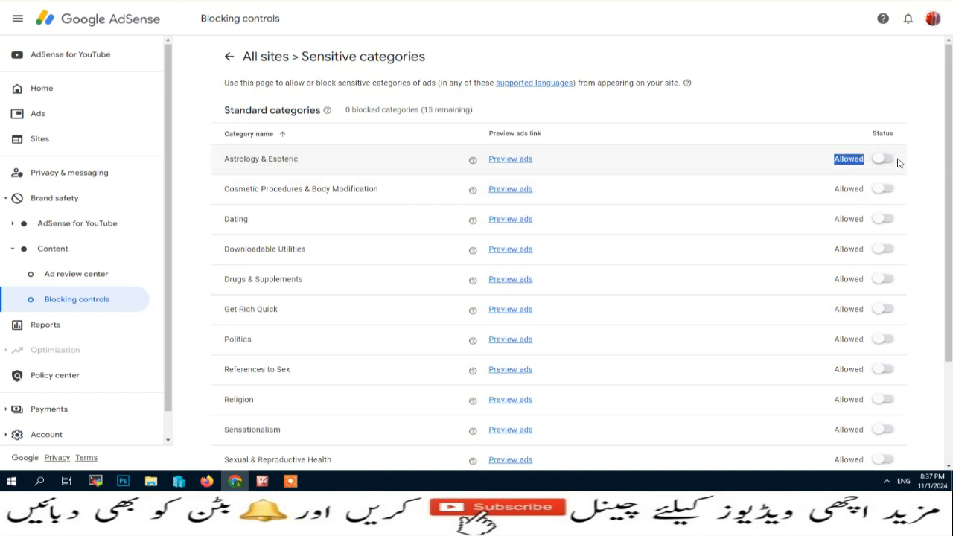
pyautogui.click(889, 163)
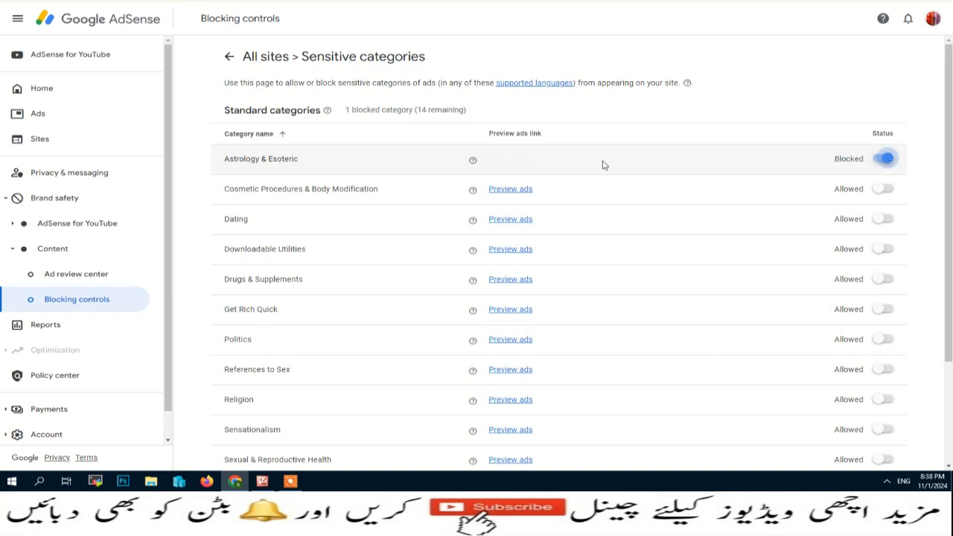
pyautogui.moveTo(225, 160); pyautogui.dragTo(305, 163)
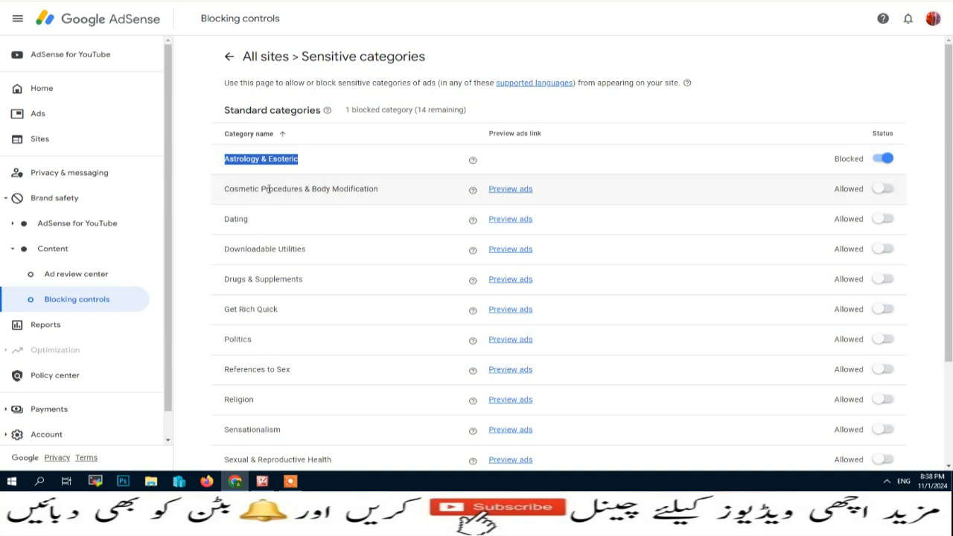
pyautogui.click(882, 189)
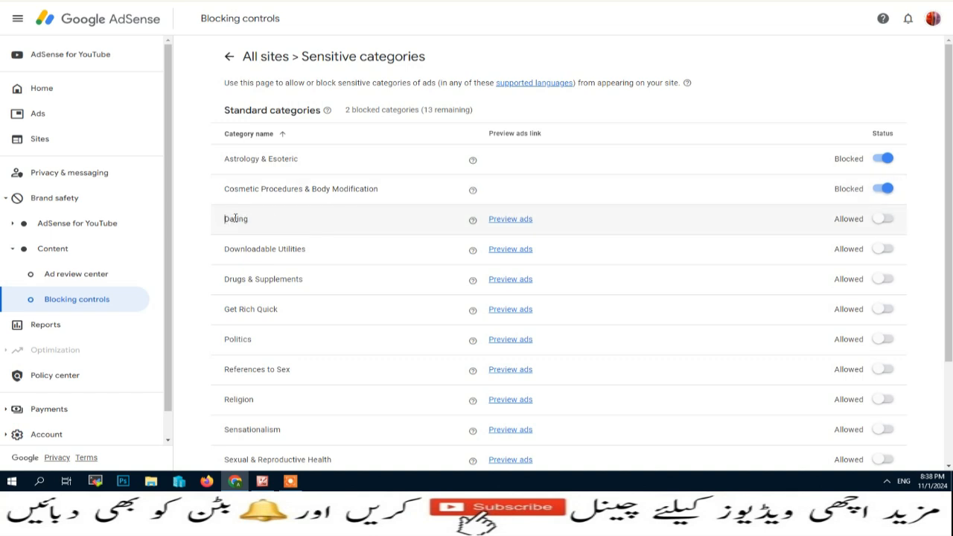
pyautogui.moveTo(226, 222); pyautogui.dragTo(259, 219)
pyautogui.click(886, 220)
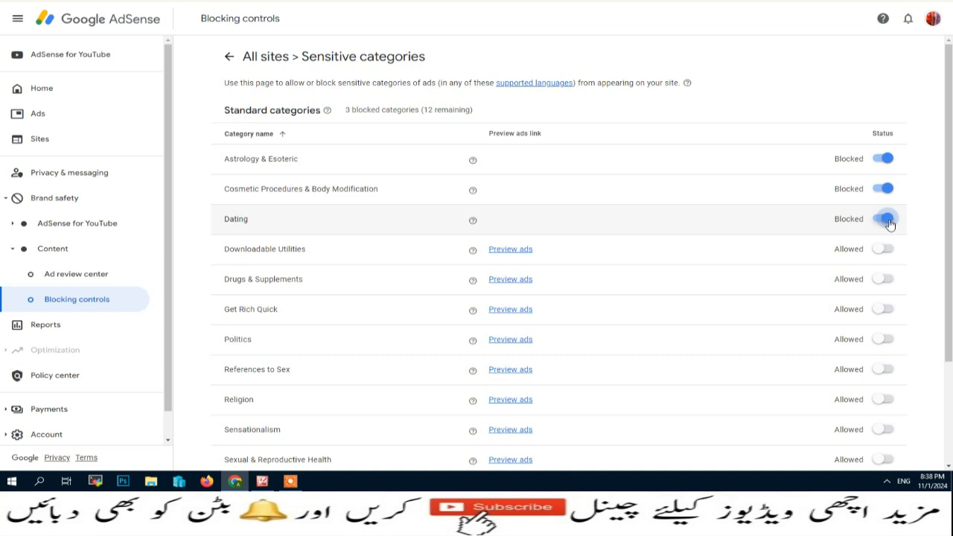
# Block the sensitive ad categories References to Sex and Sexual & Reproductive Health.
pyautogui.scroll(-1, 374, 275)
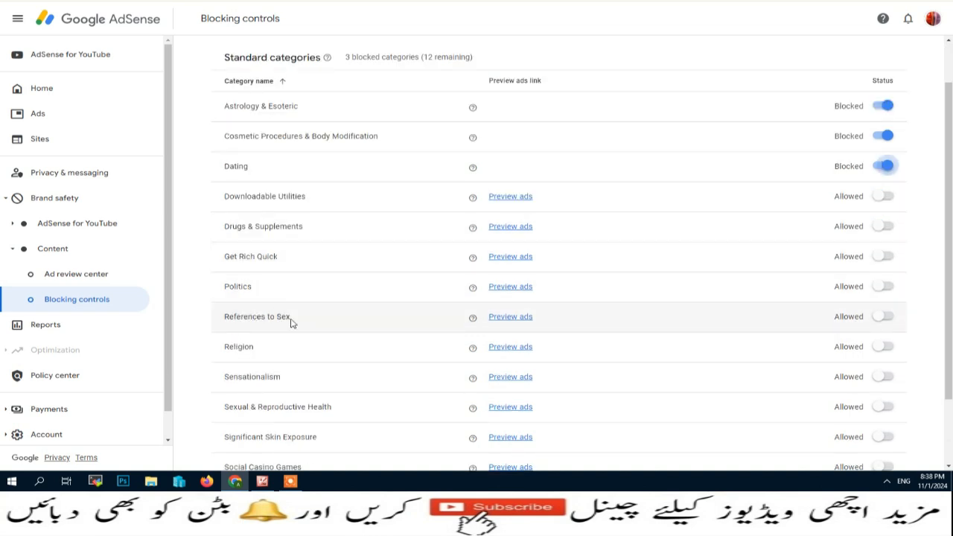
pyautogui.click(889, 318)
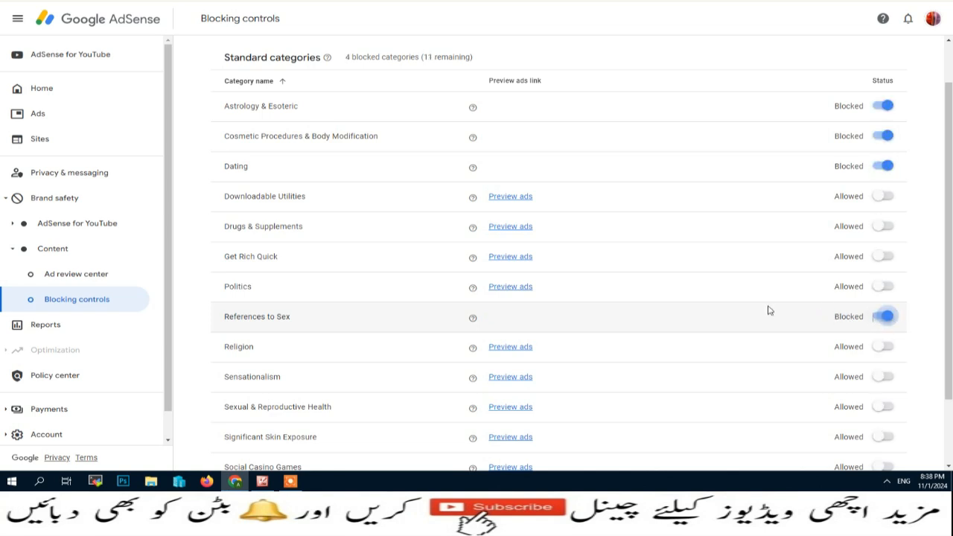
pyautogui.scroll(-1, 402, 306)
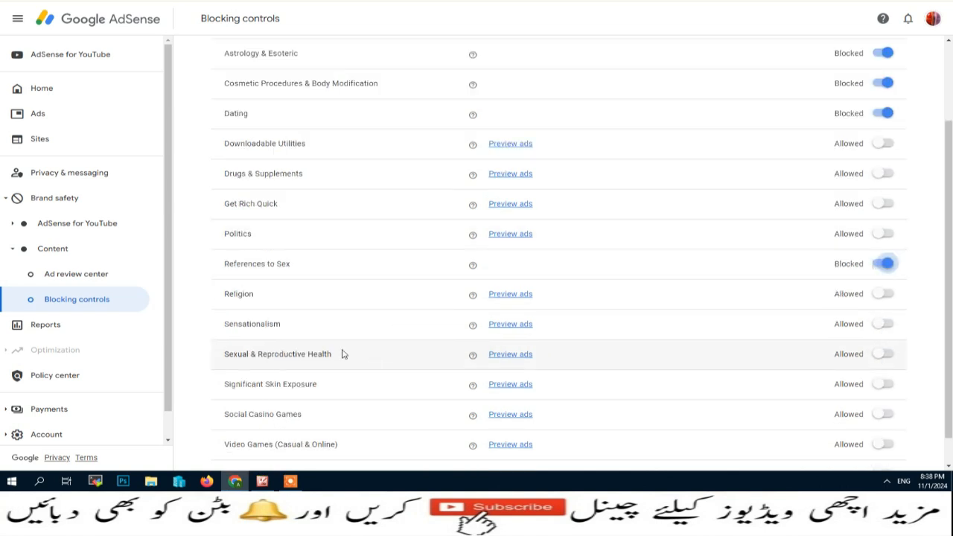
pyautogui.moveTo(225, 354); pyautogui.dragTo(337, 358)
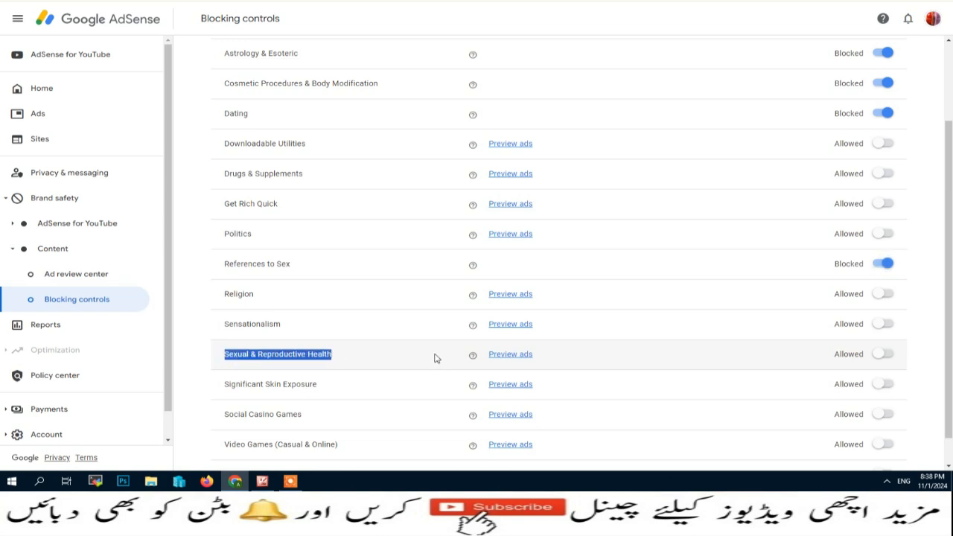
pyautogui.click(889, 358)
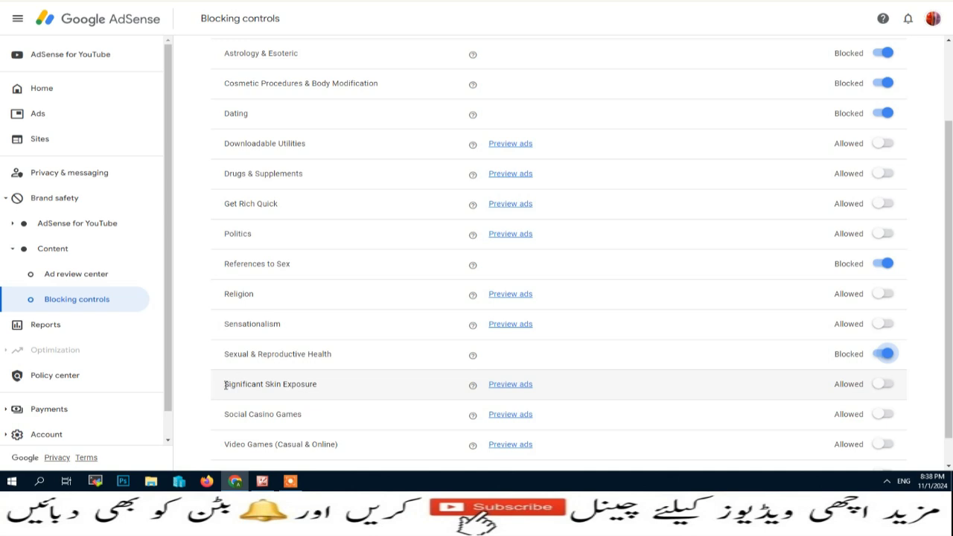
# Block the sensitive ad categories Significant Skin Exposure and Social Casino Games.
pyautogui.moveTo(225, 385); pyautogui.dragTo(340, 386)
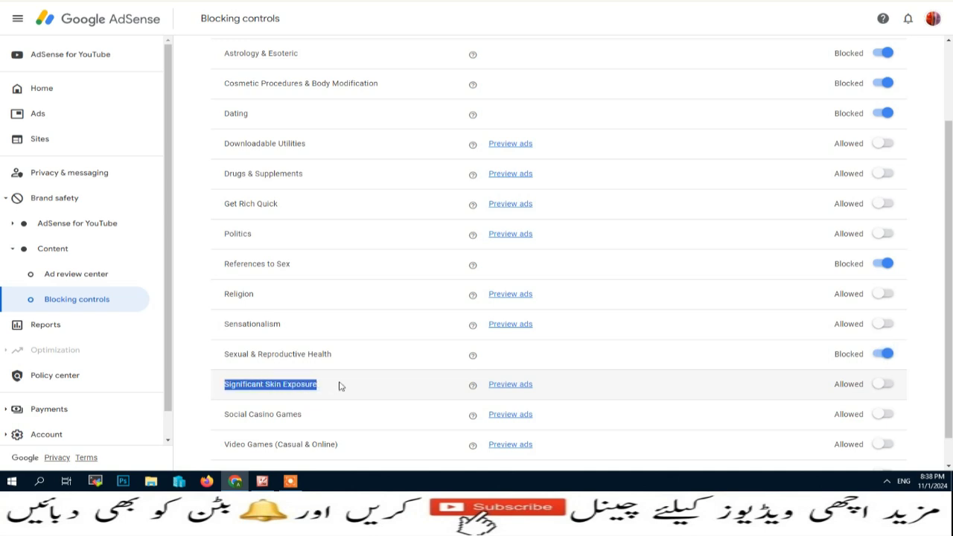
pyautogui.click(884, 384)
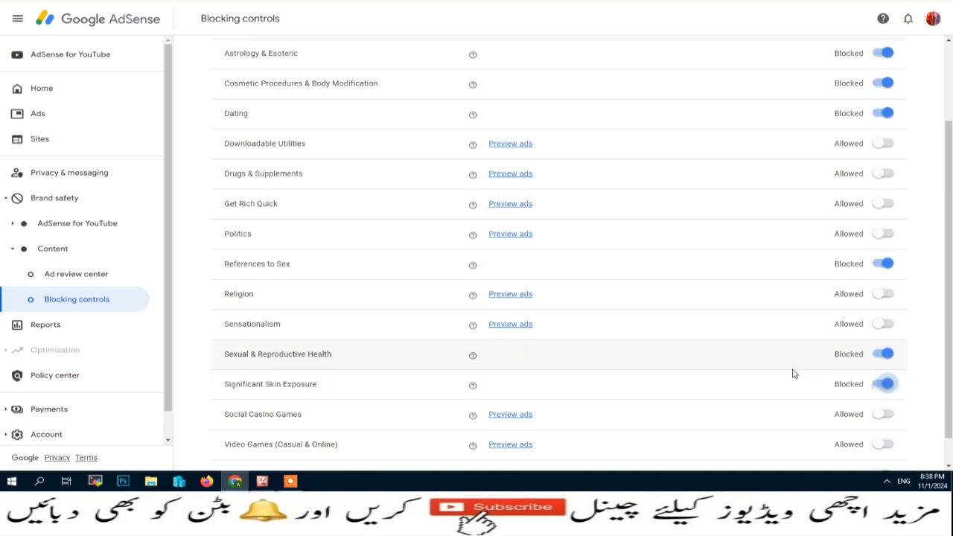
pyautogui.scroll(-1, 429, 353)
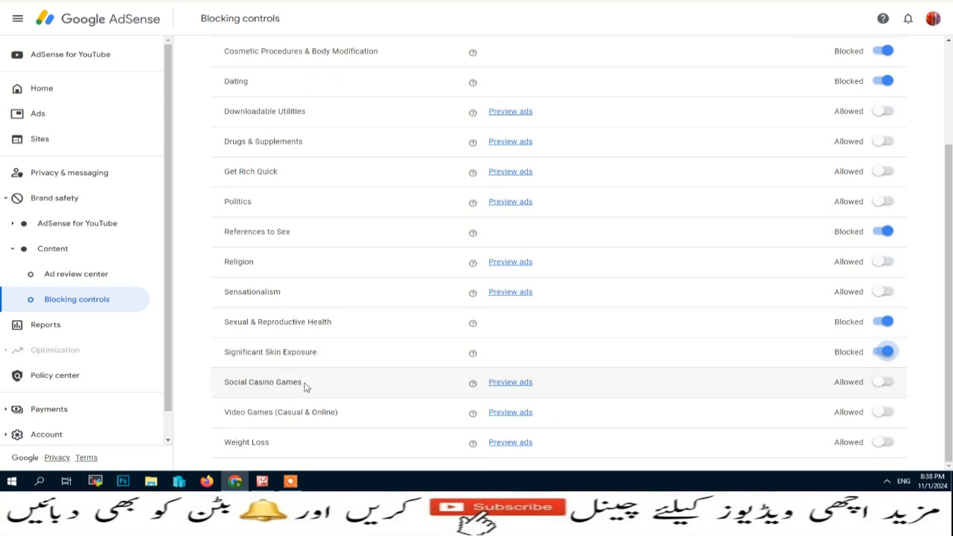
pyautogui.click(883, 381)
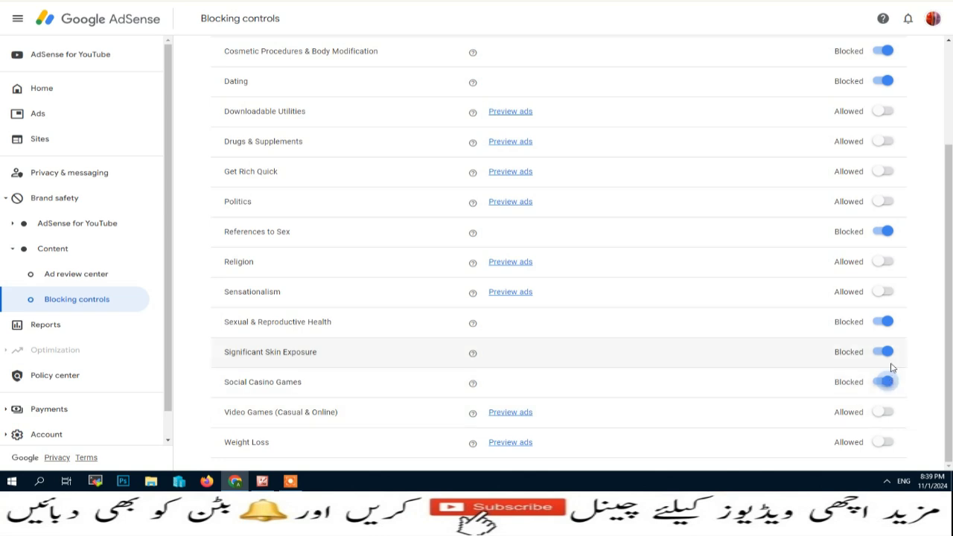
# Check the number of blocked and remaining sensitive categories and review the category descriptions.
pyautogui.scroll(2, 886, 85)
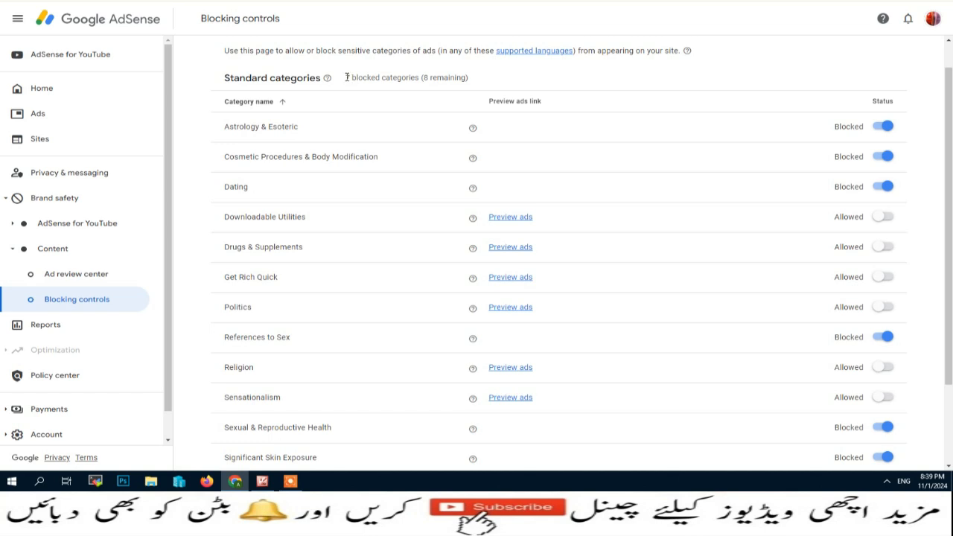
pyautogui.moveTo(345, 79); pyautogui.dragTo(472, 77)
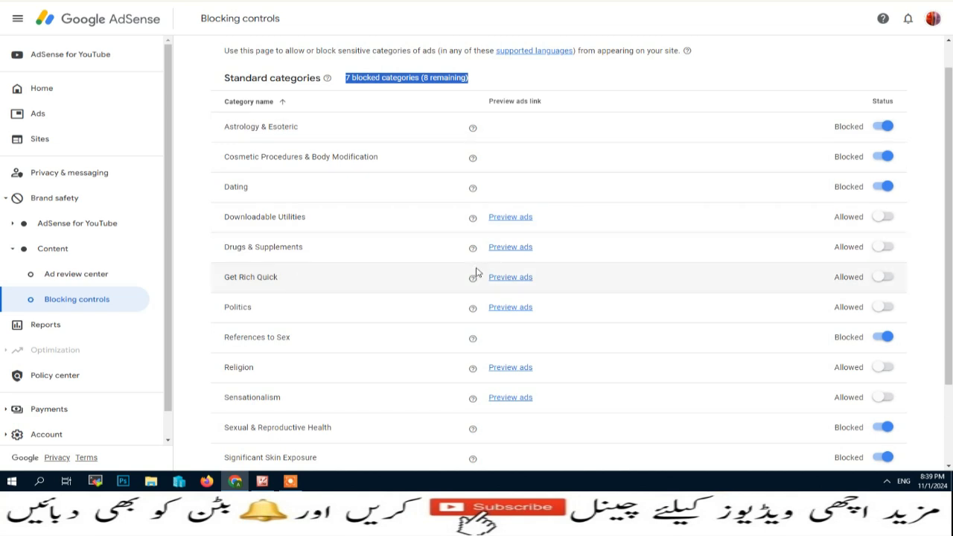
pyautogui.scroll(1, 670, 271)
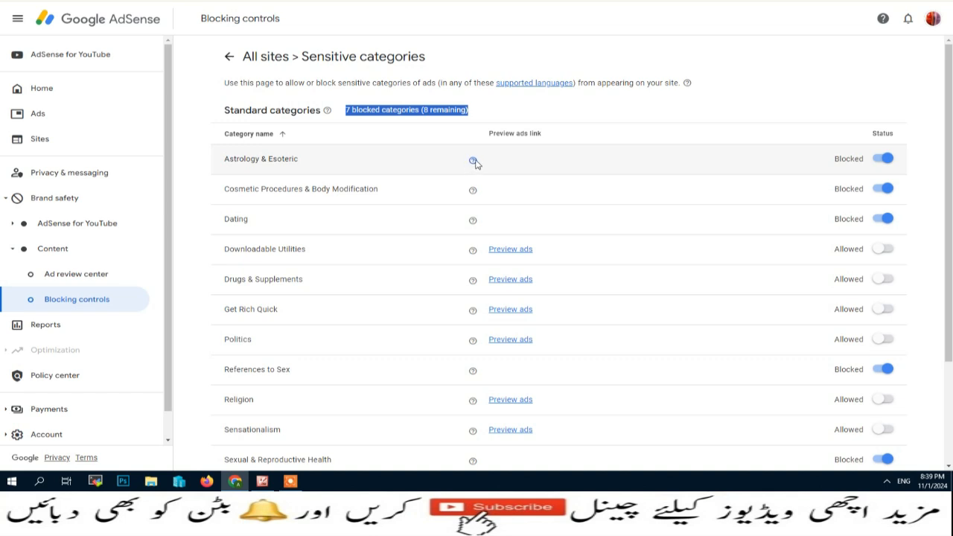
pyautogui.moveTo(474, 162)
pyautogui.moveTo(474, 223)
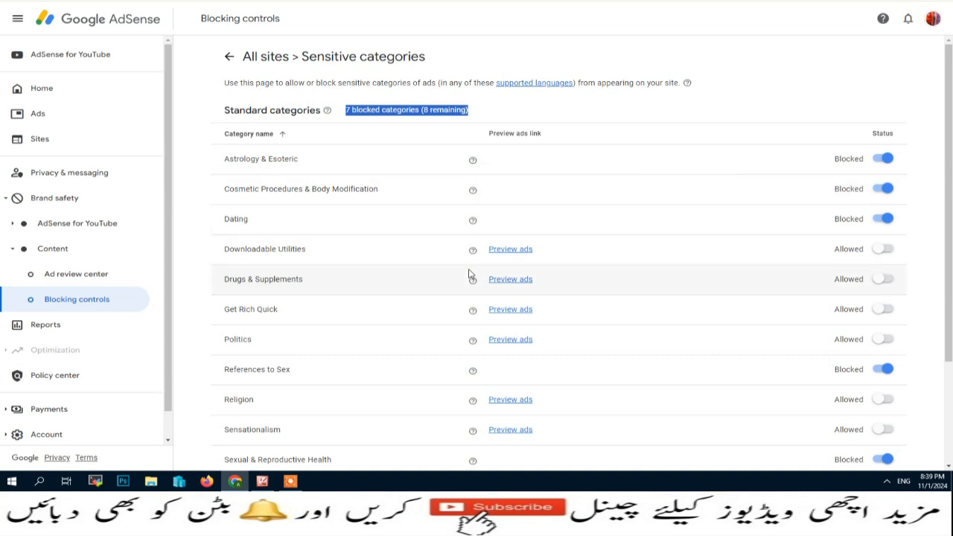
# Return to the blocking controls overview and open the General categories settings for all sites.
pyautogui.click(227, 58)
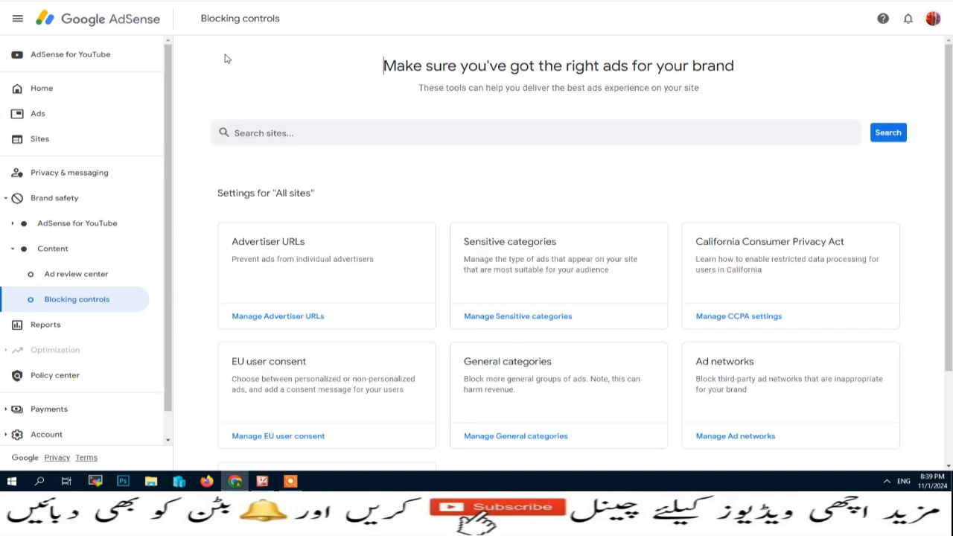
pyautogui.scroll(-1, 551, 336)
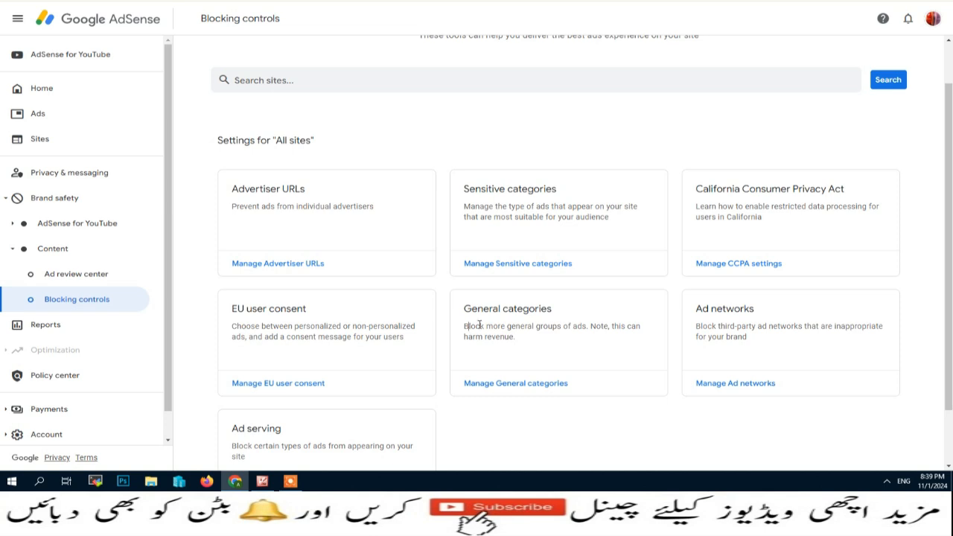
pyautogui.moveTo(467, 326); pyautogui.dragTo(644, 344)
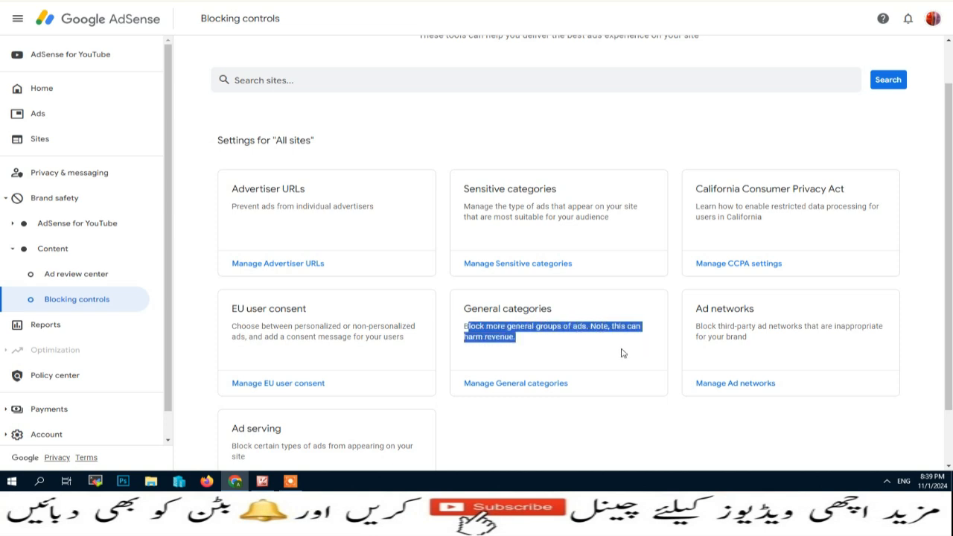
pyautogui.click(493, 386)
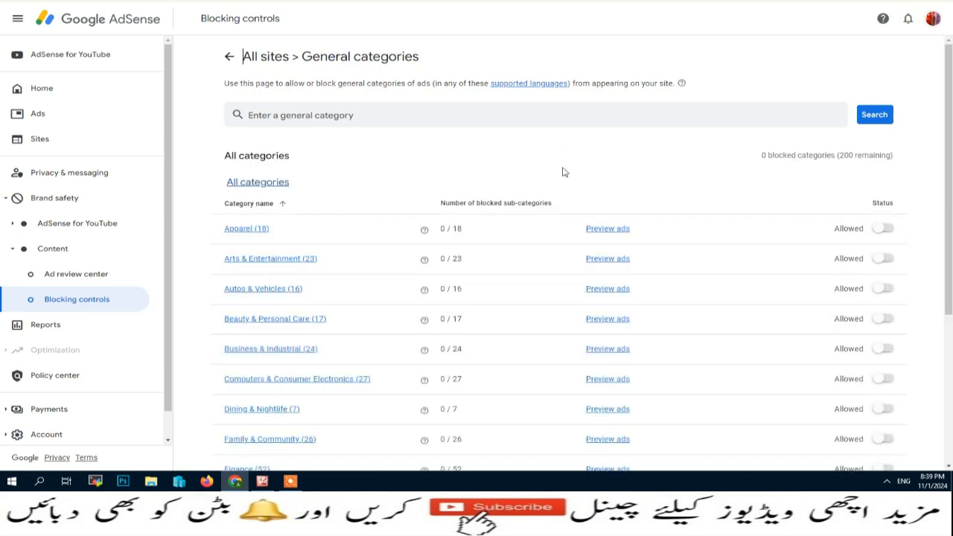
# Examine the sub-categories of Apparel, return to the list of all general categories, and reopen Apparel.
pyautogui.click(239, 229)
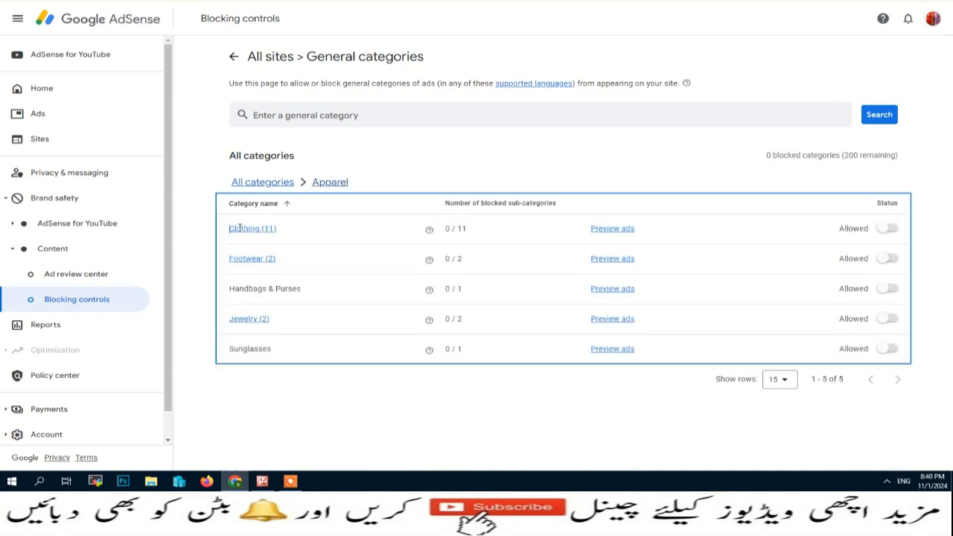
pyautogui.click(235, 63)
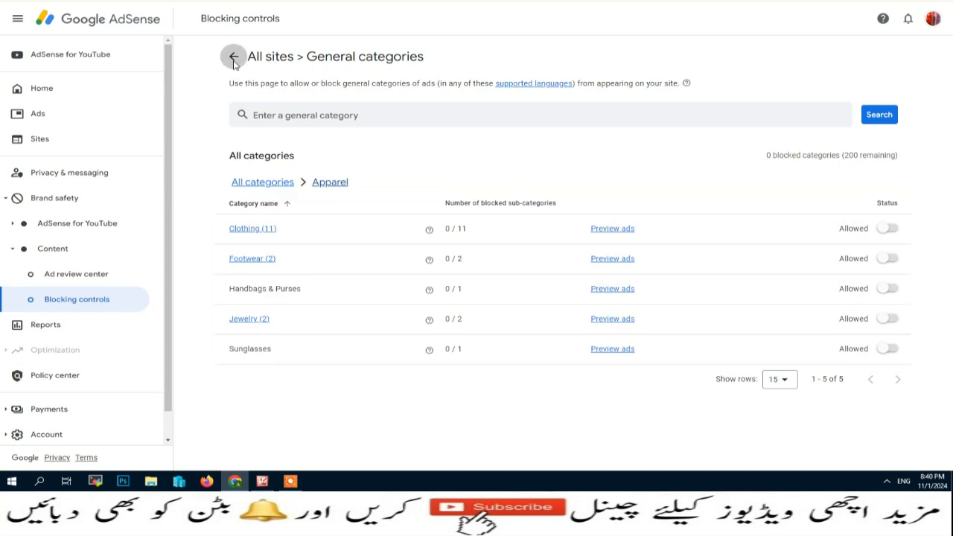
pyautogui.click(501, 436)
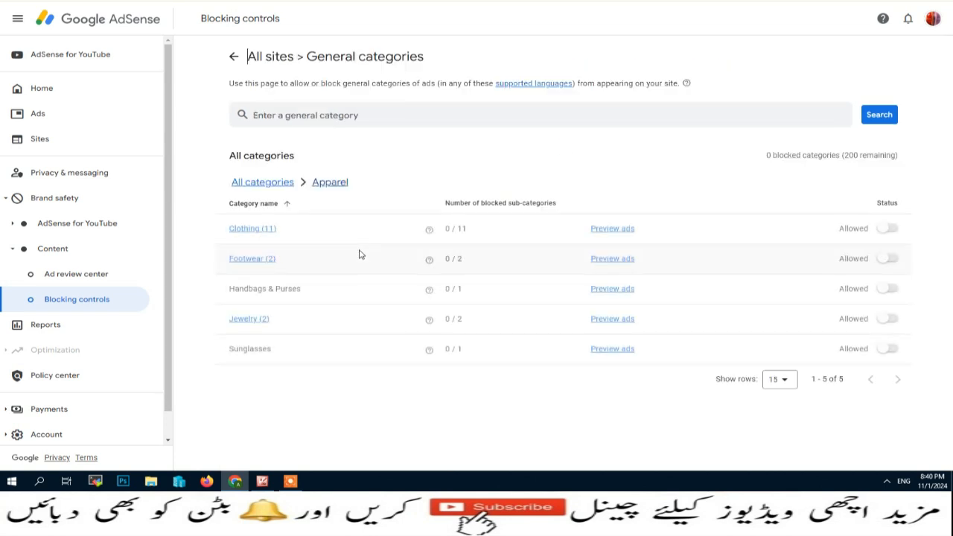
pyautogui.click(248, 184)
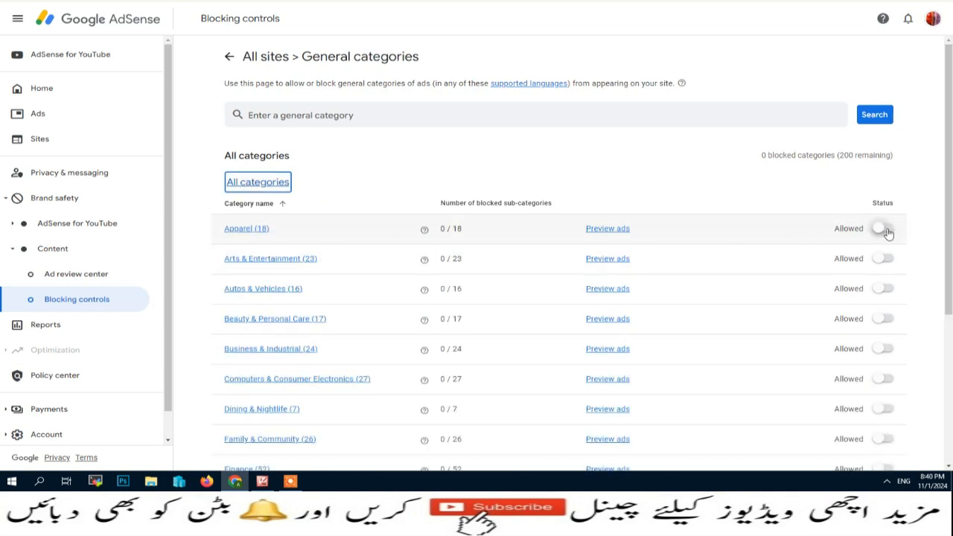
pyautogui.click(241, 228)
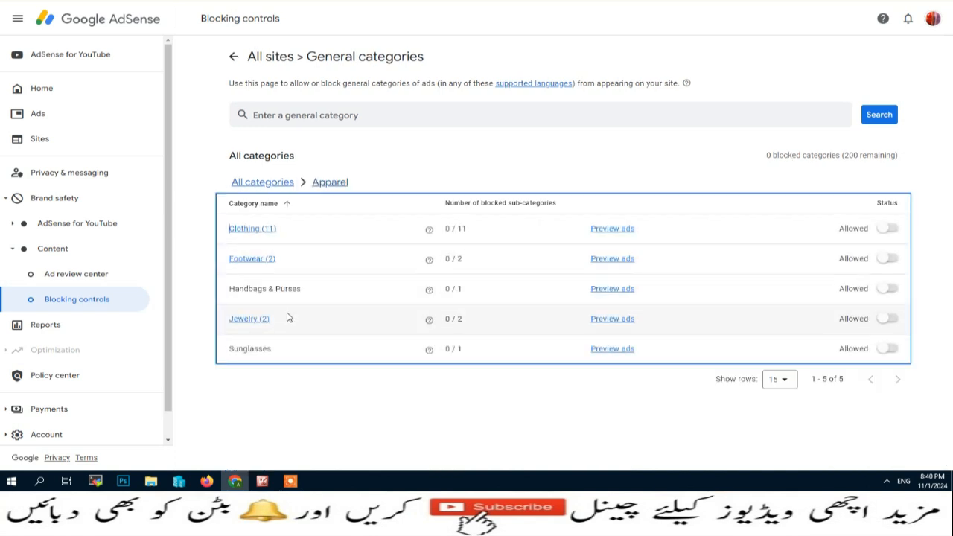
pyautogui.hotkey('shift', 'Tab')
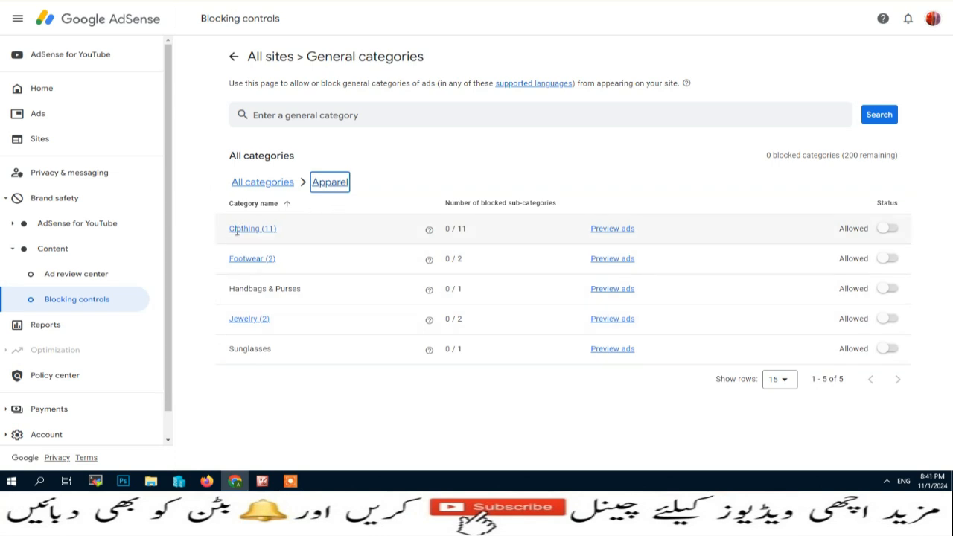
# Block the Swimwear, Underwear and Women's Clothing sub-categories of Clothing under Apparel.
pyautogui.click(250, 229)
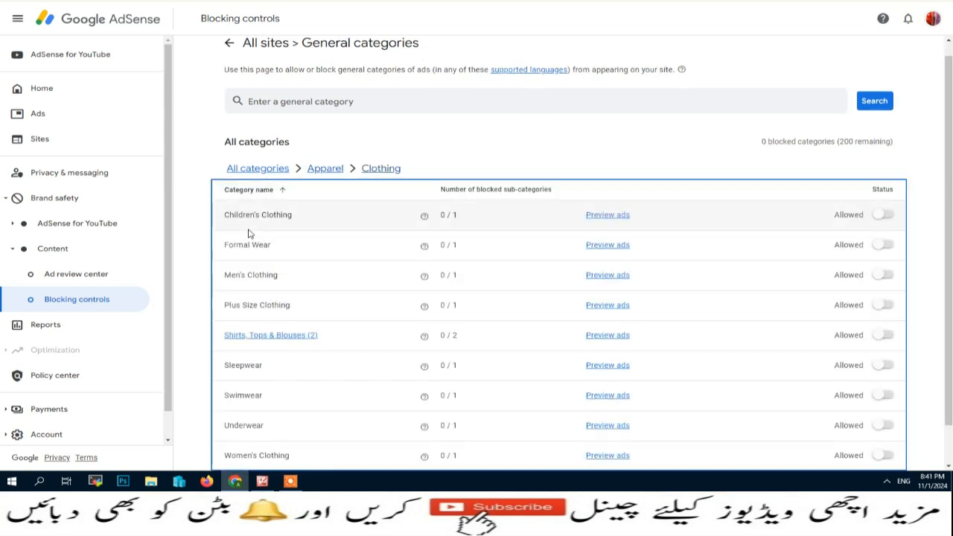
pyautogui.scroll(-1, 280, 257)
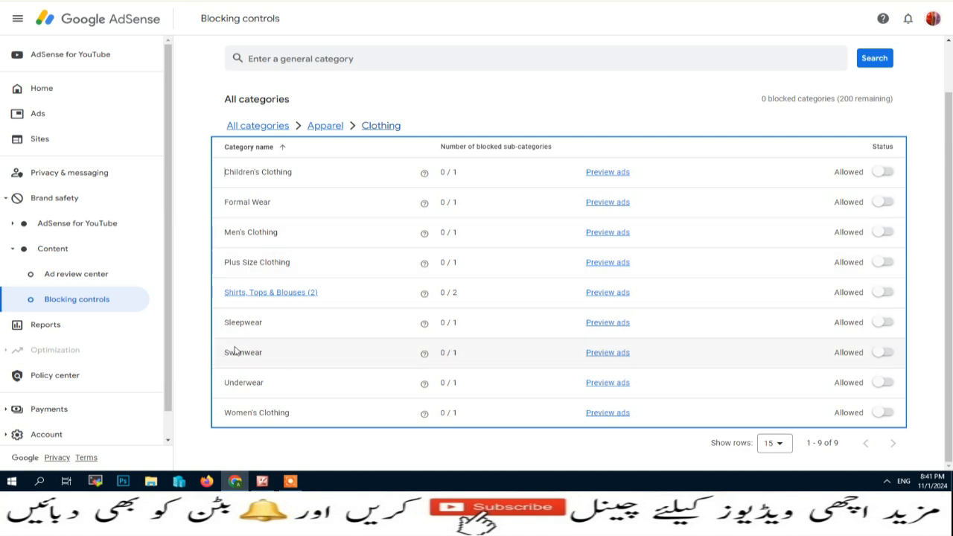
pyautogui.moveTo(226, 353); pyautogui.dragTo(266, 358)
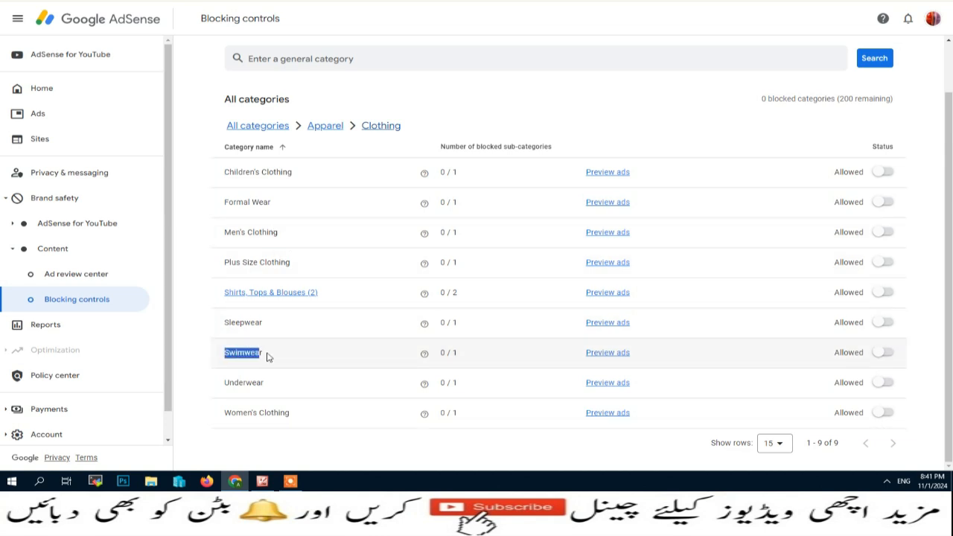
pyautogui.moveTo(226, 385); pyautogui.dragTo(258, 383)
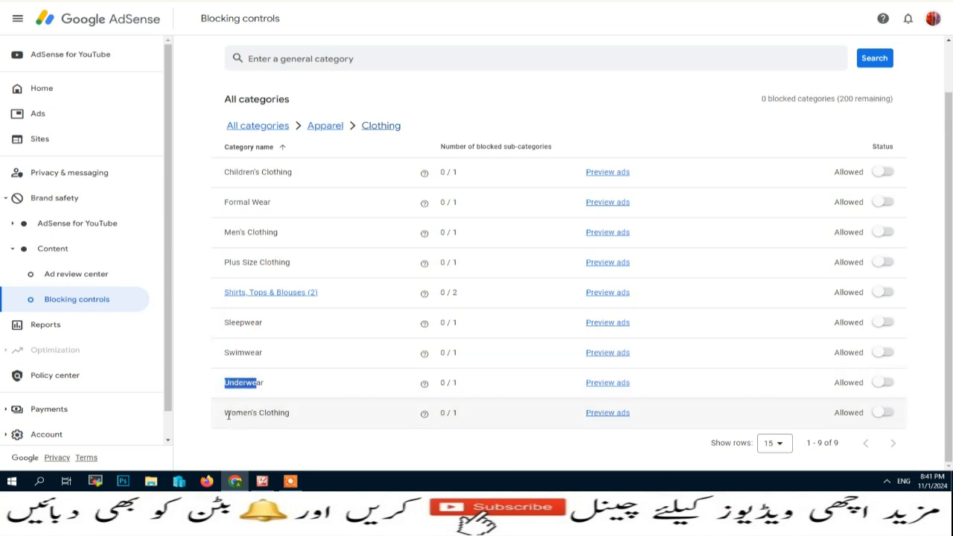
pyautogui.moveTo(228, 416); pyautogui.dragTo(272, 414)
pyautogui.click(886, 353)
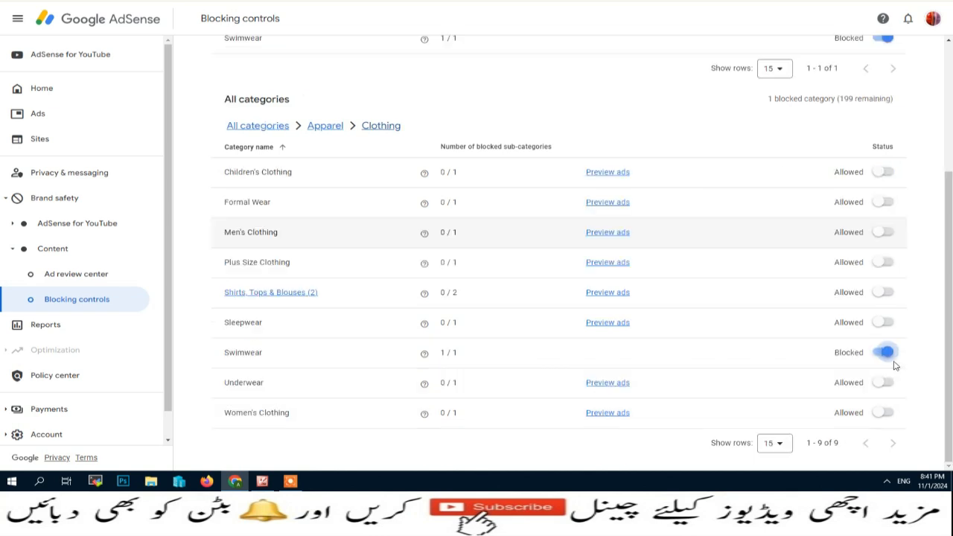
pyautogui.click(890, 383)
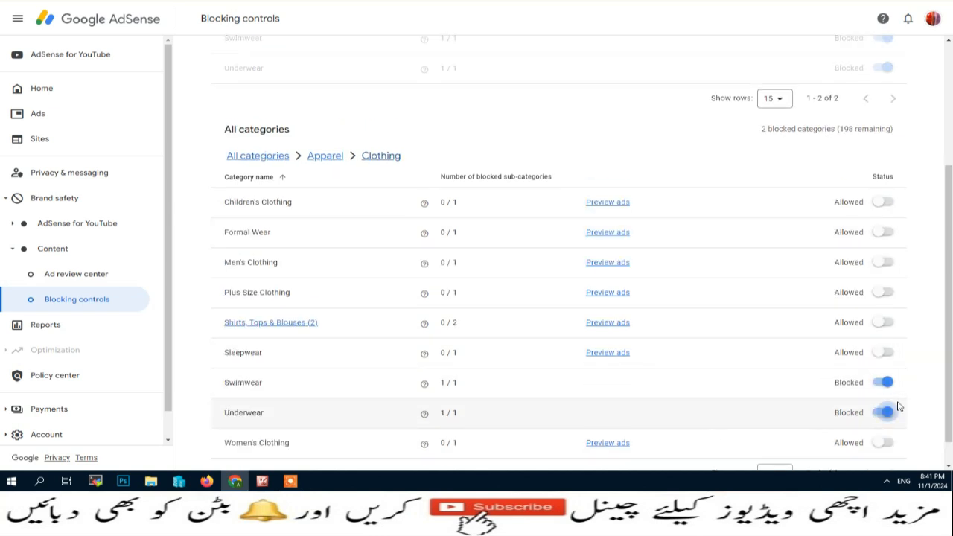
pyautogui.scroll(-1, 898, 406)
pyautogui.click(886, 412)
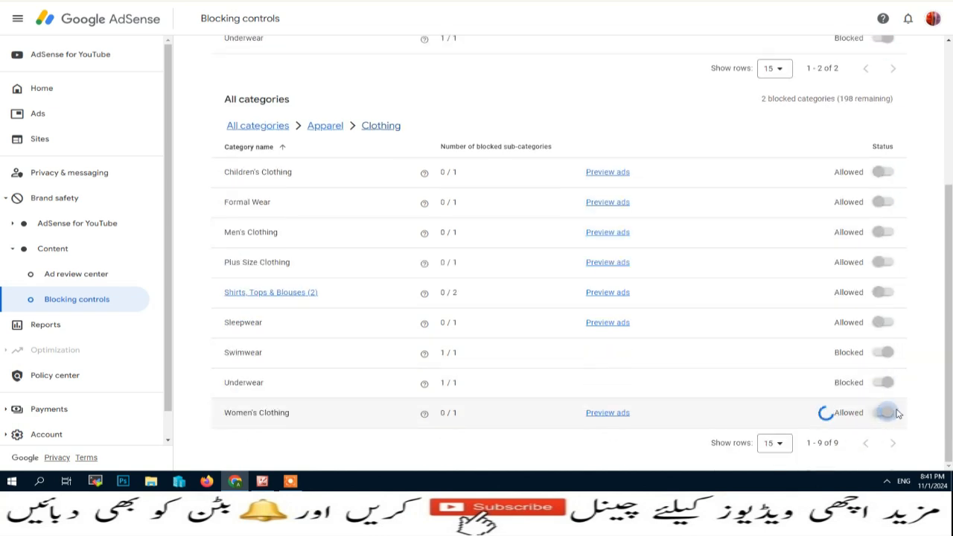
pyautogui.scroll(-1, 242, 343)
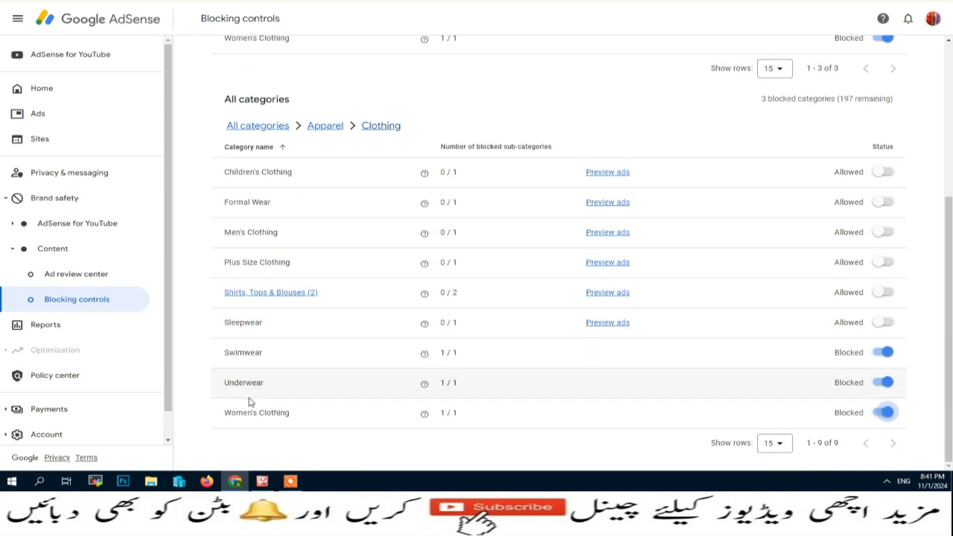
# Block the Music Streams & Downloads and Radio sub-categories of Music & Audio under Arts & Entertainment.
pyautogui.click(268, 129)
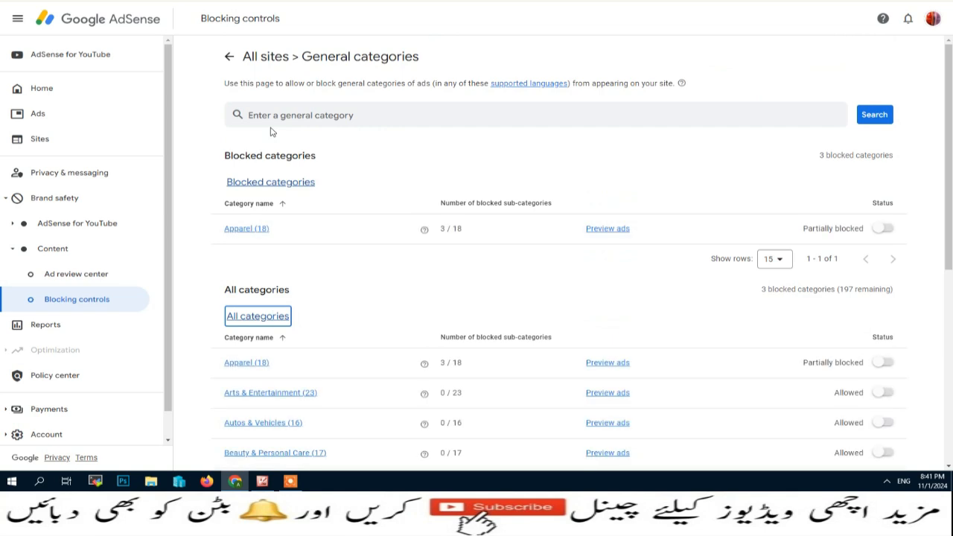
pyautogui.scroll(-2, 347, 286)
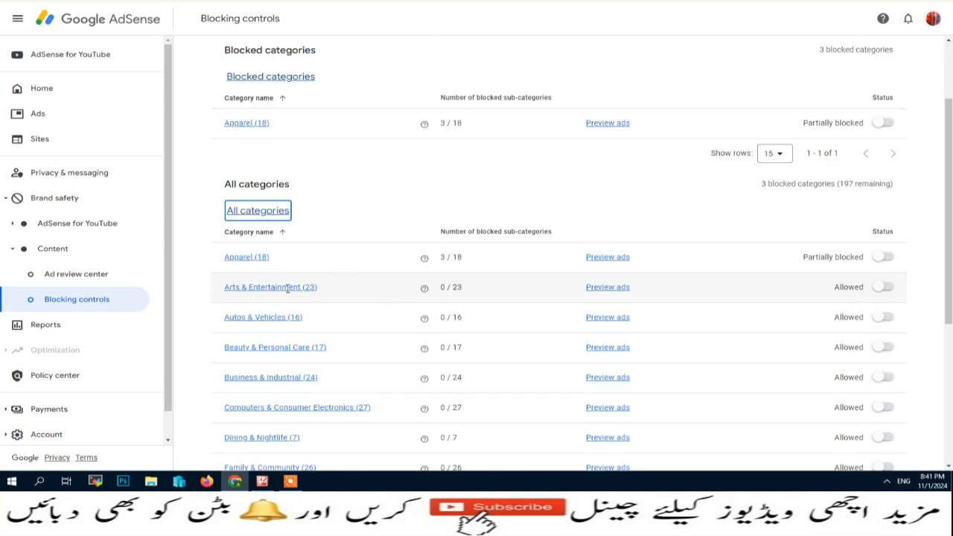
pyautogui.click(287, 289)
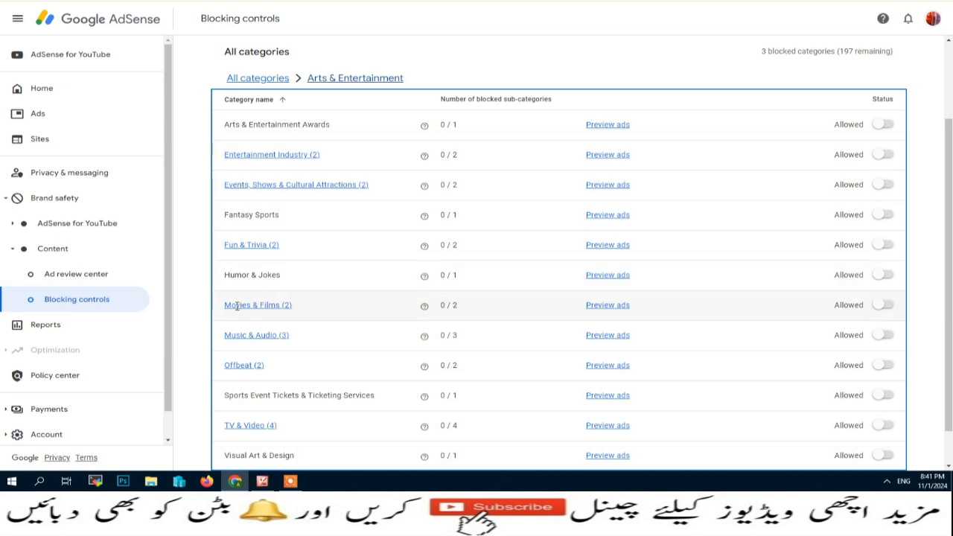
pyautogui.click(266, 335)
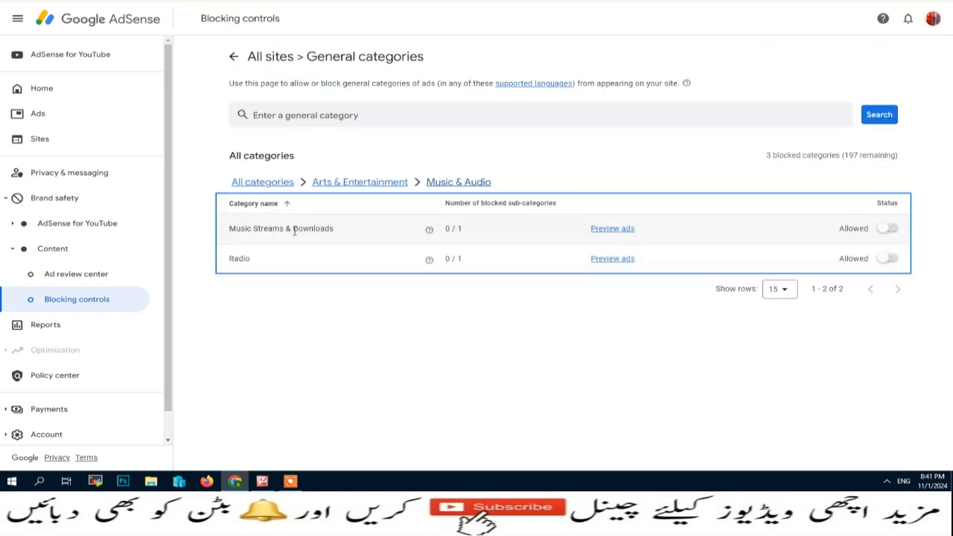
pyautogui.click(888, 229)
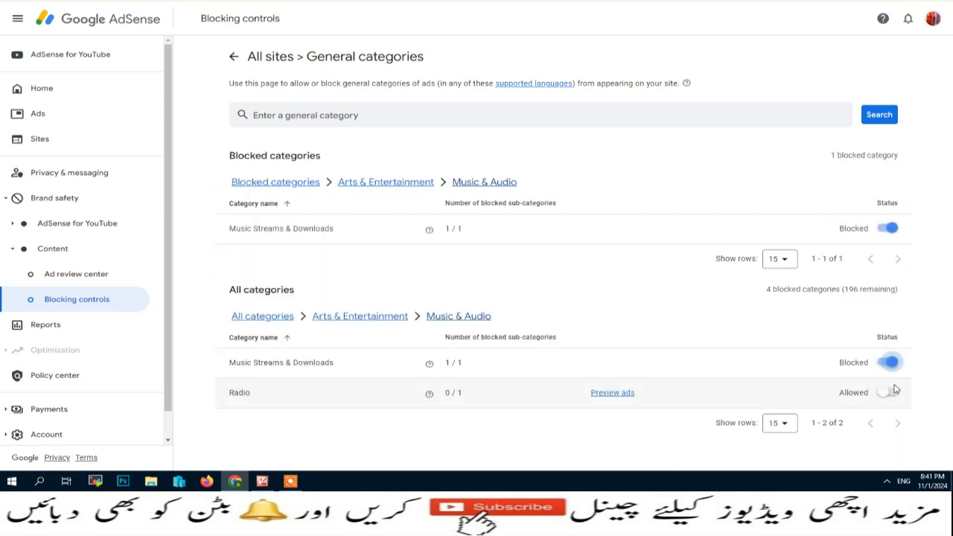
pyautogui.click(886, 391)
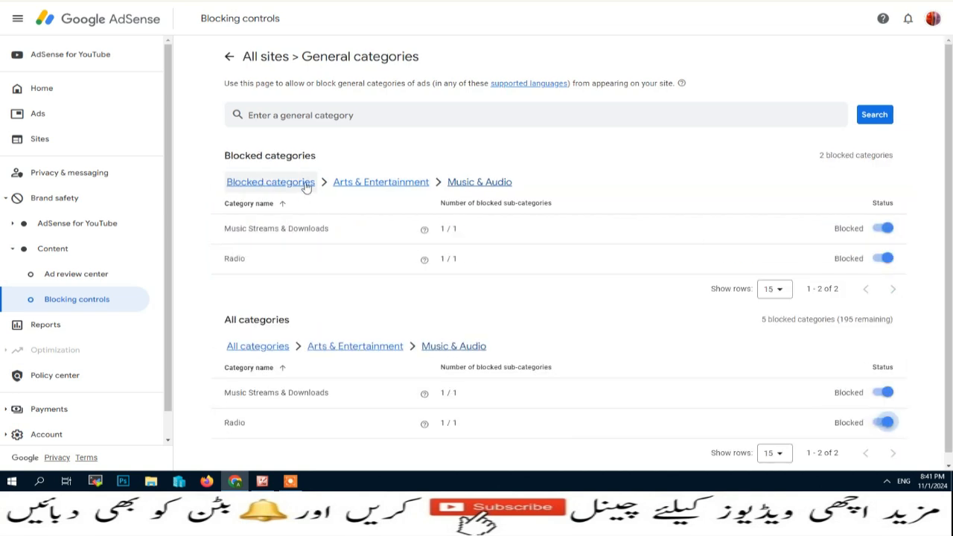
# Check the sub-categories of Movies & Films under Arts & Entertainment, and reopen General categories from the blocking controls overview.
pyautogui.click(331, 348)
pyautogui.scroll(-3, 352, 350)
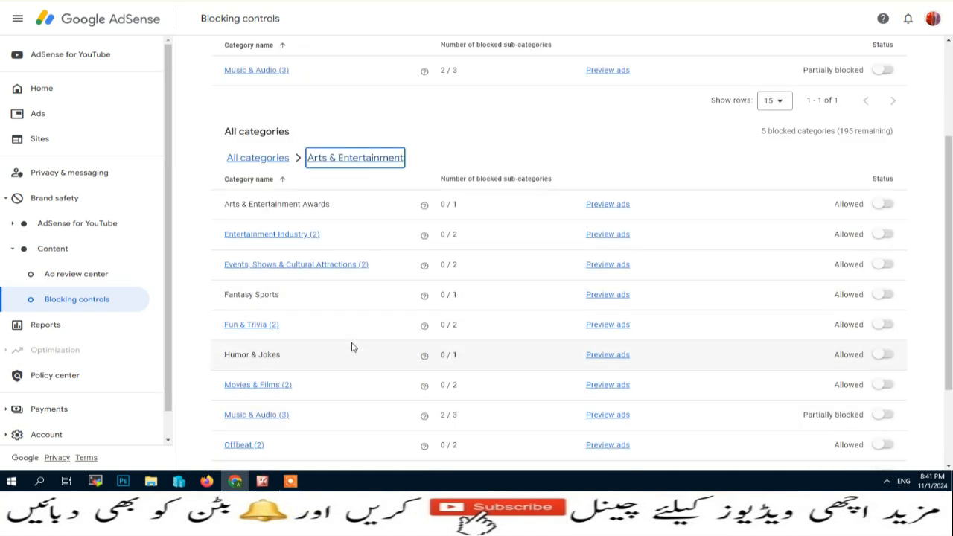
pyautogui.click(263, 332)
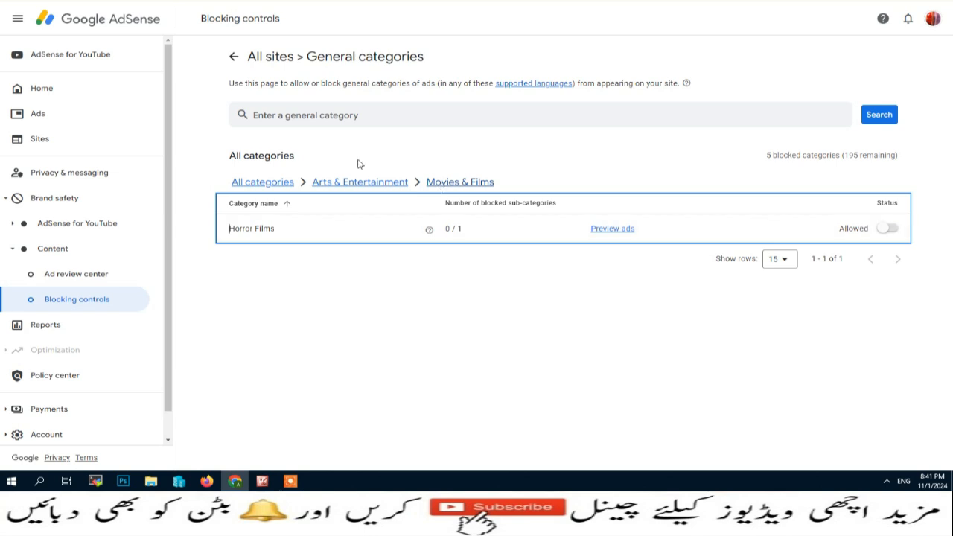
pyautogui.click(233, 56)
pyautogui.scroll(-2, 345, 284)
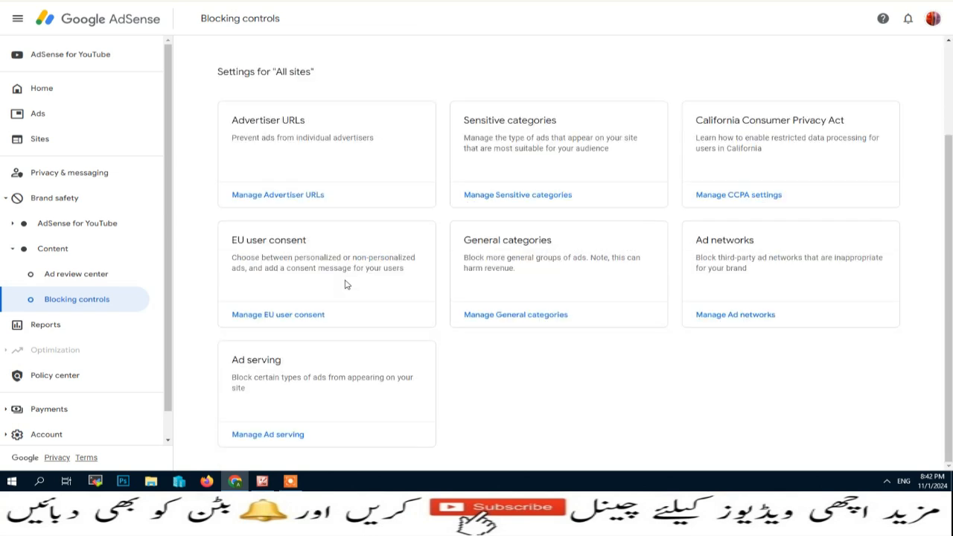
pyautogui.click(496, 314)
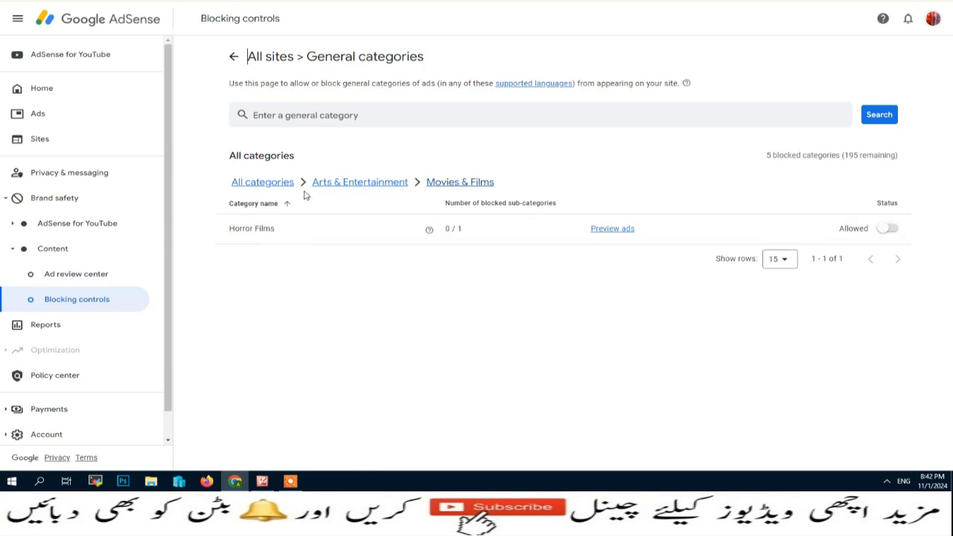
# Block the Edgy & Bizarre sub-category of Offbeat under Arts & Entertainment.
pyautogui.click(343, 186)
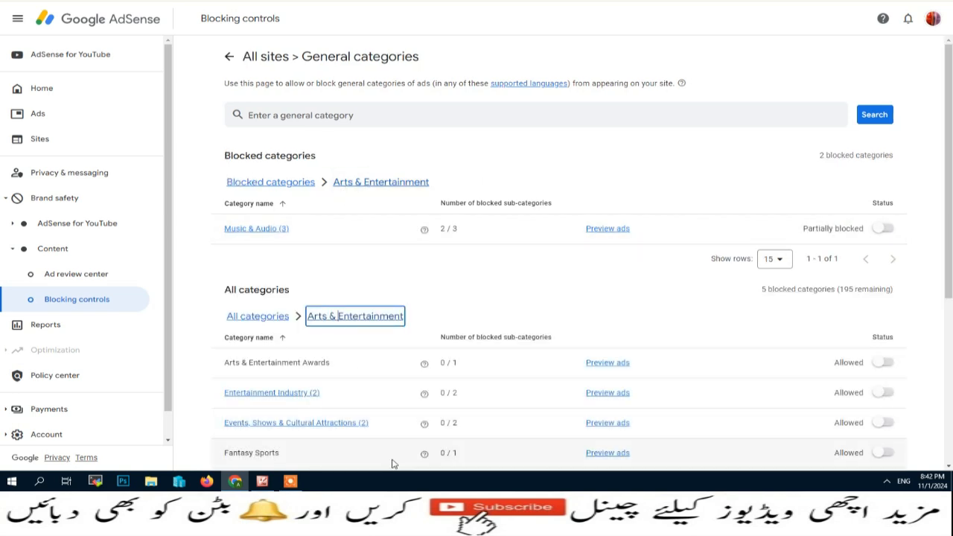
pyautogui.scroll(-4, 392, 464)
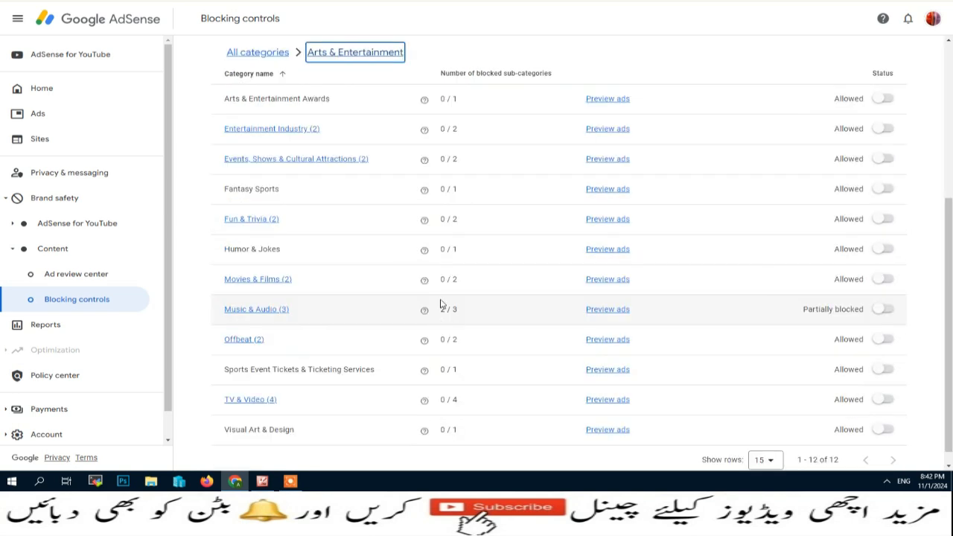
pyautogui.click(238, 338)
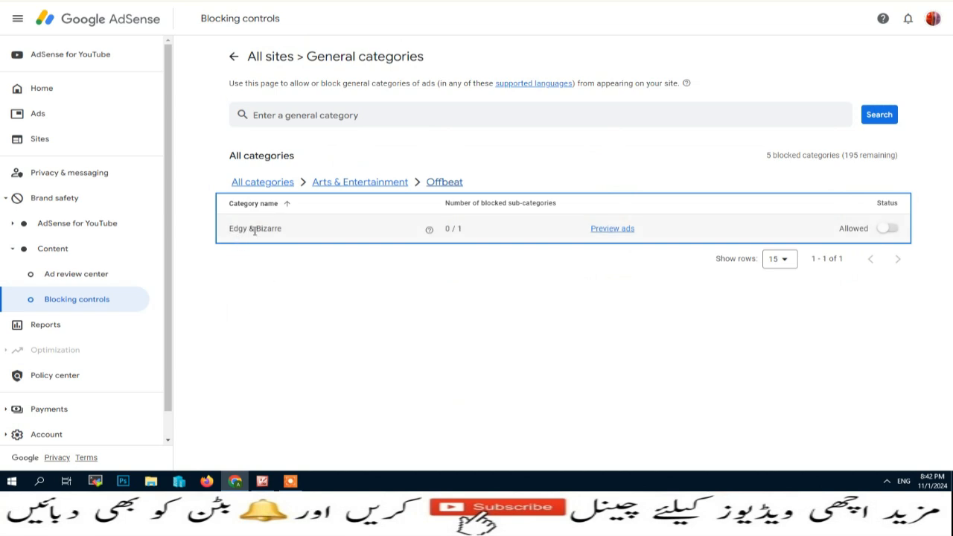
pyautogui.click(887, 228)
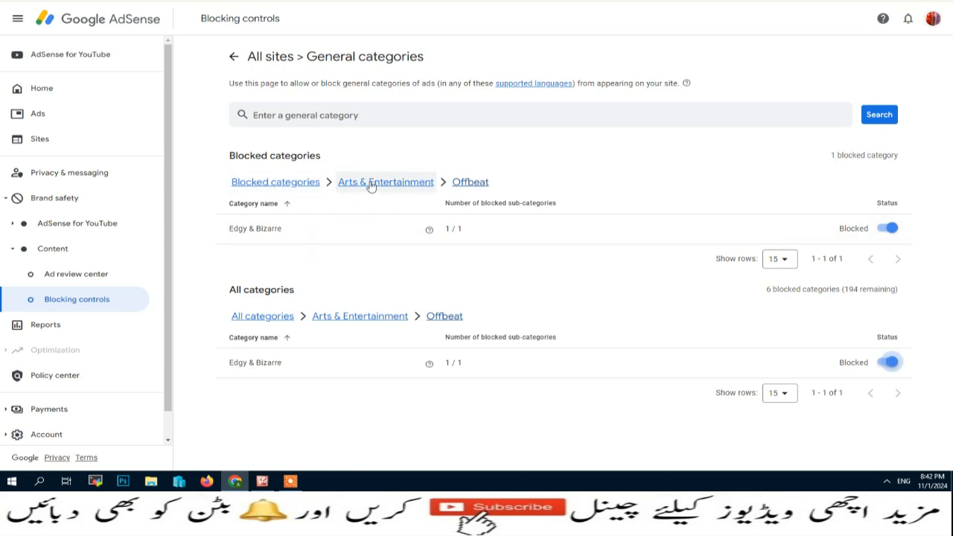
# Return to the list of all general categories and block Body Art under Beauty & Personal Care.
pyautogui.click(275, 318)
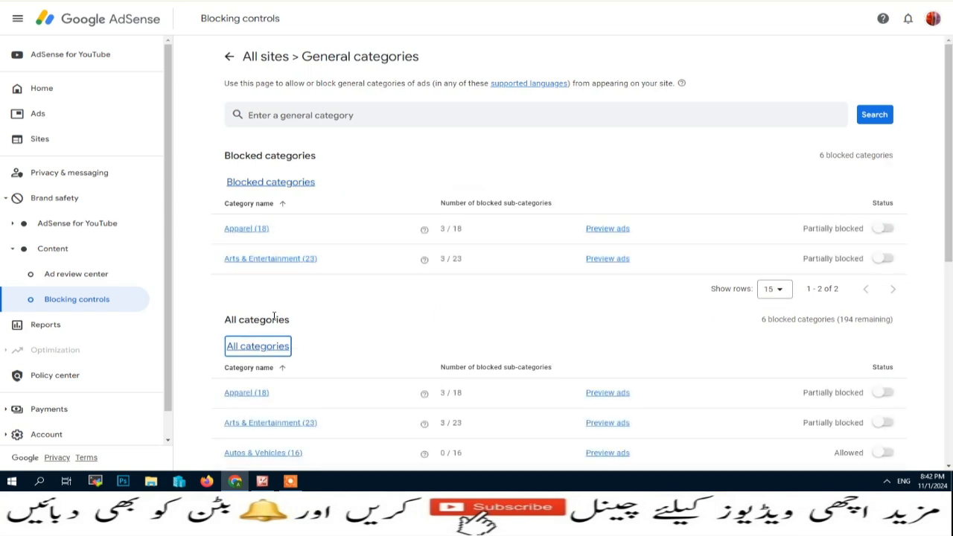
pyautogui.scroll(-2, 376, 300)
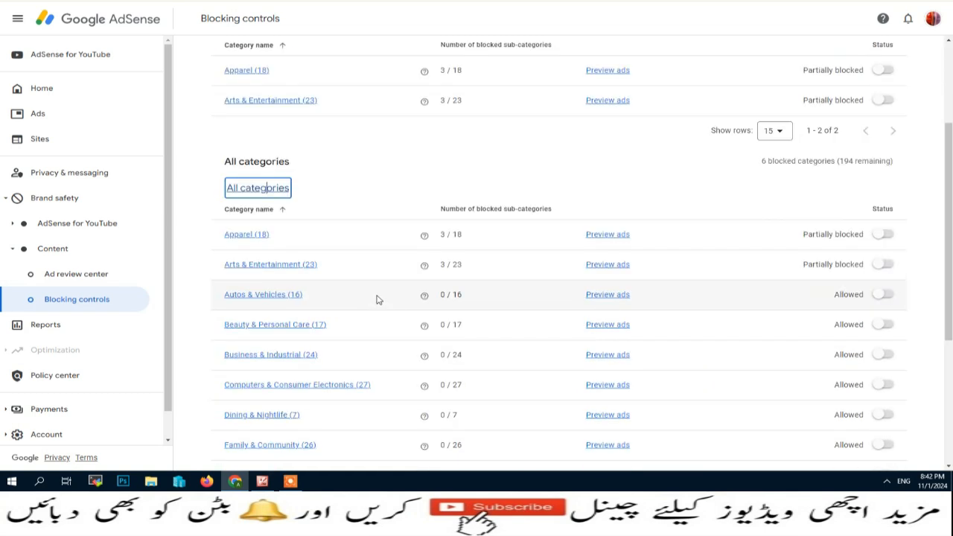
pyautogui.click(298, 324)
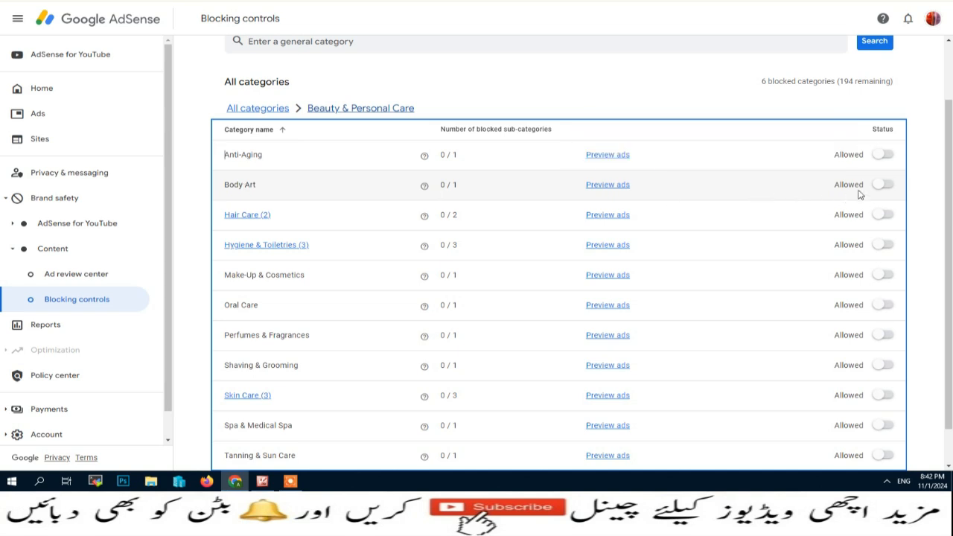
pyautogui.click(884, 185)
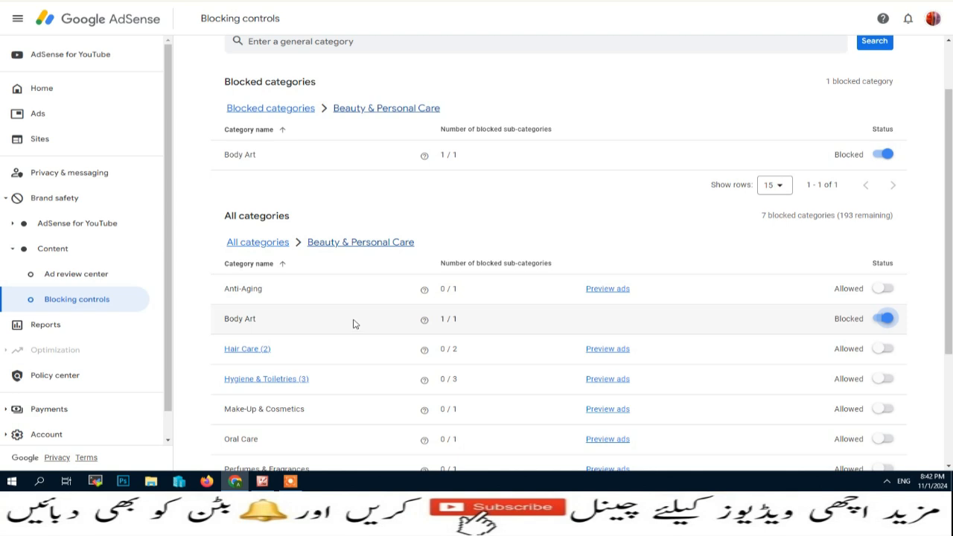
# Block the Antiperspirants, Deodorants & Body Spray sub-category of Hygiene & Toiletries.
pyautogui.scroll(-1, 354, 323)
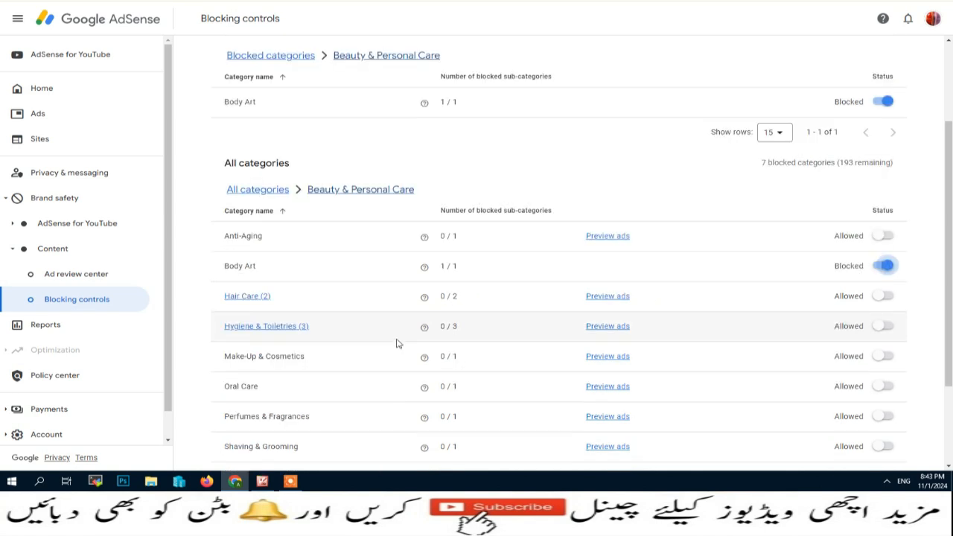
pyautogui.click(279, 326)
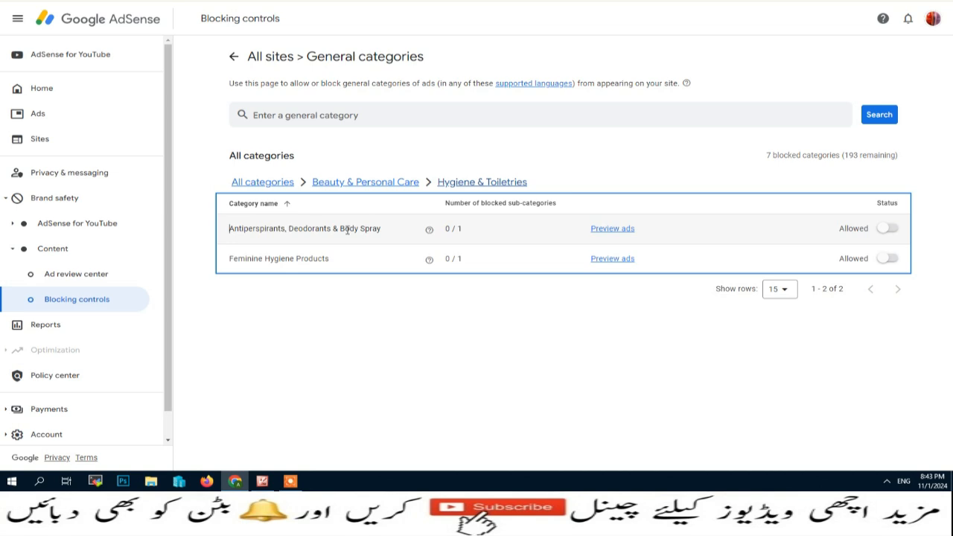
pyautogui.click(887, 229)
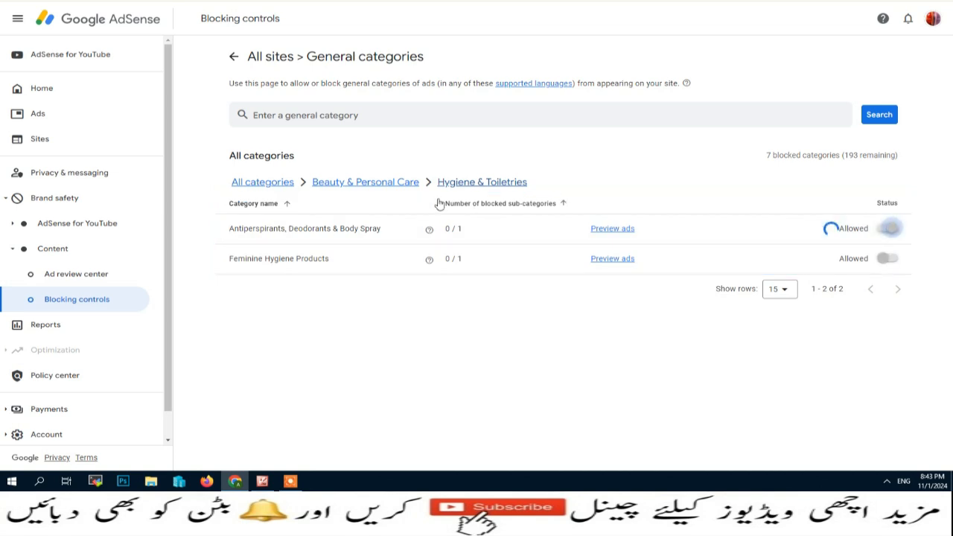
# Return to Beauty & Personal Care and block its Shaving & Grooming sub-category.
pyautogui.click(390, 320)
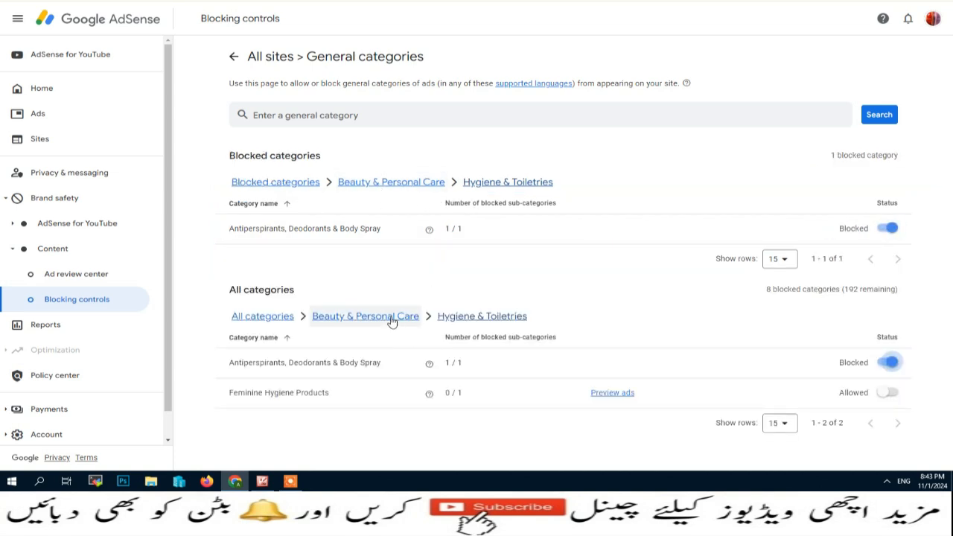
pyautogui.scroll(-2, 395, 340)
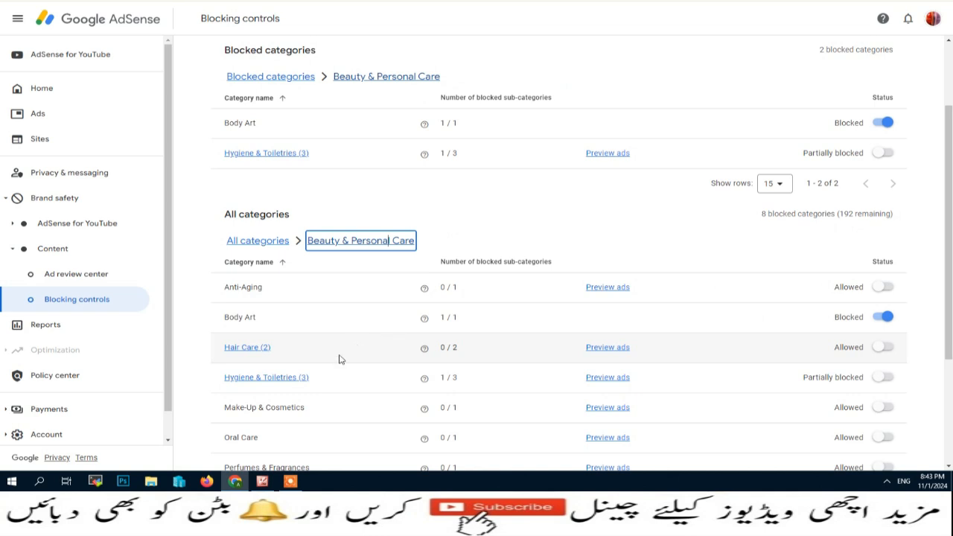
pyautogui.scroll(-1, 339, 360)
pyautogui.scroll(-1, 339, 359)
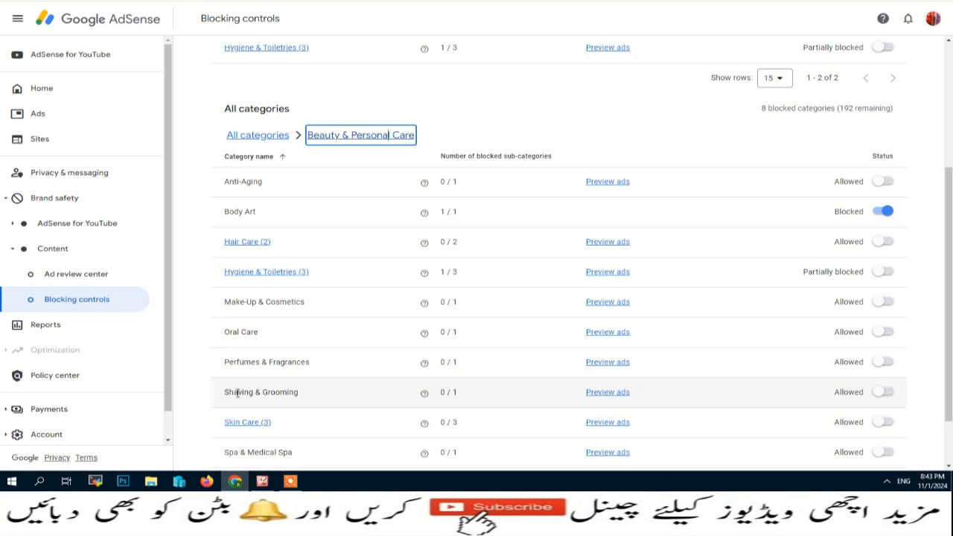
pyautogui.click(886, 394)
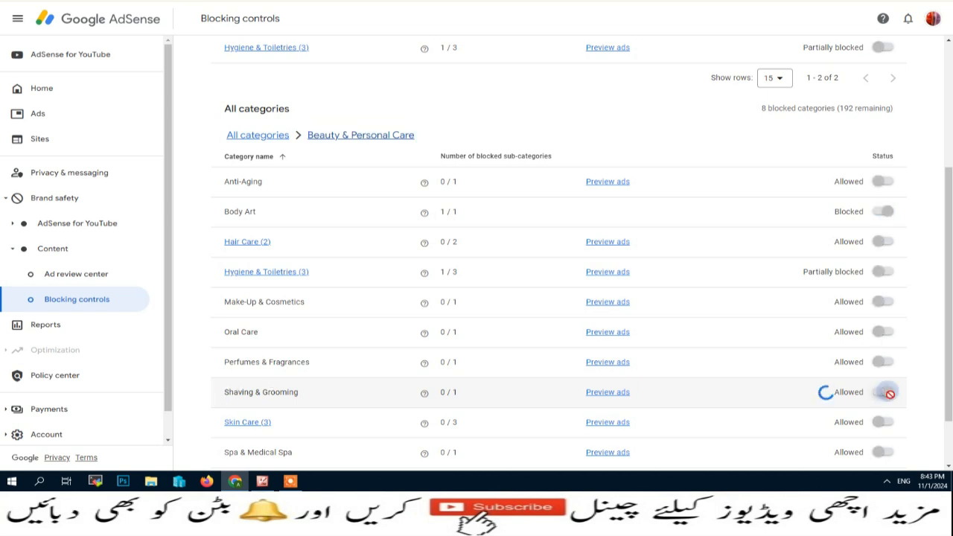
# Block the Spa & Medical Spa sub-category under Beauty & Personal Care.
pyautogui.scroll(-3, 440, 404)
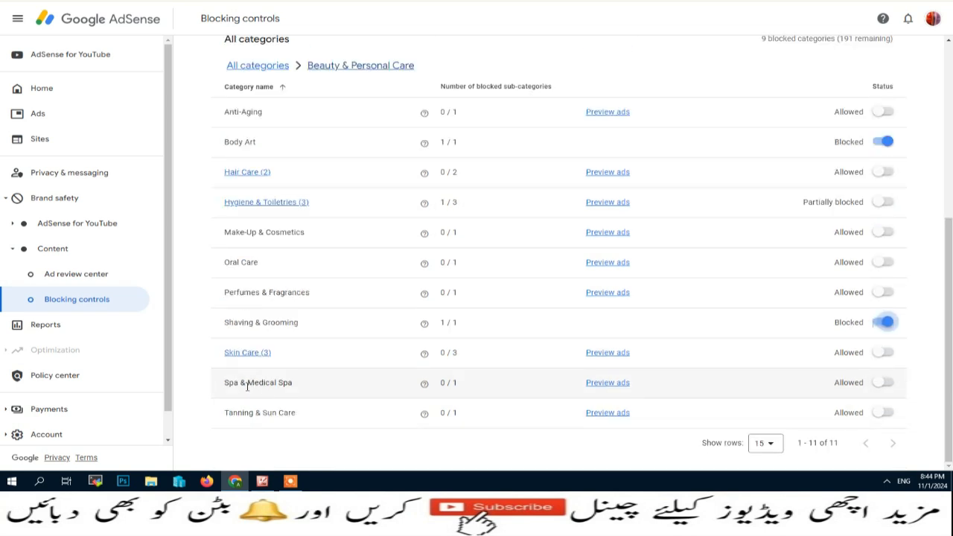
pyautogui.moveTo(227, 383); pyautogui.dragTo(293, 386)
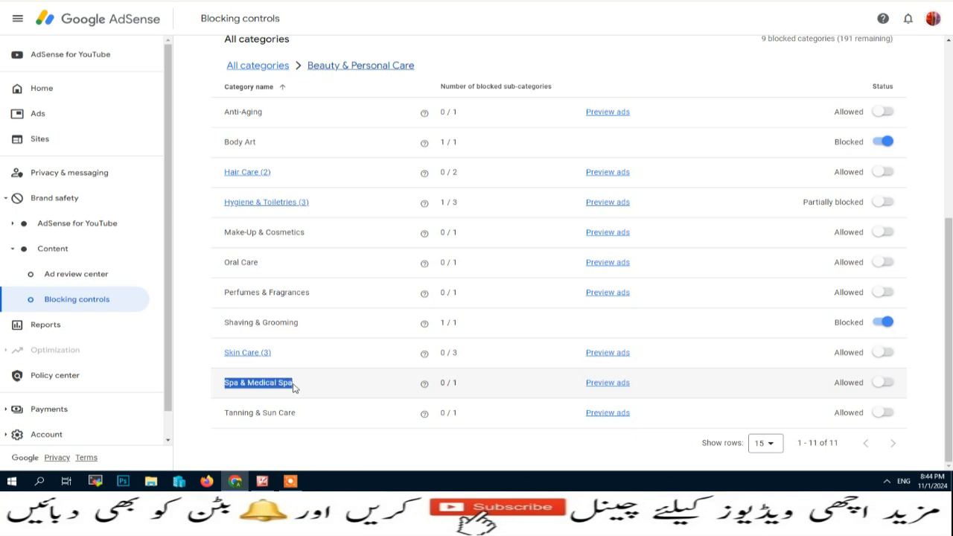
pyautogui.click(885, 383)
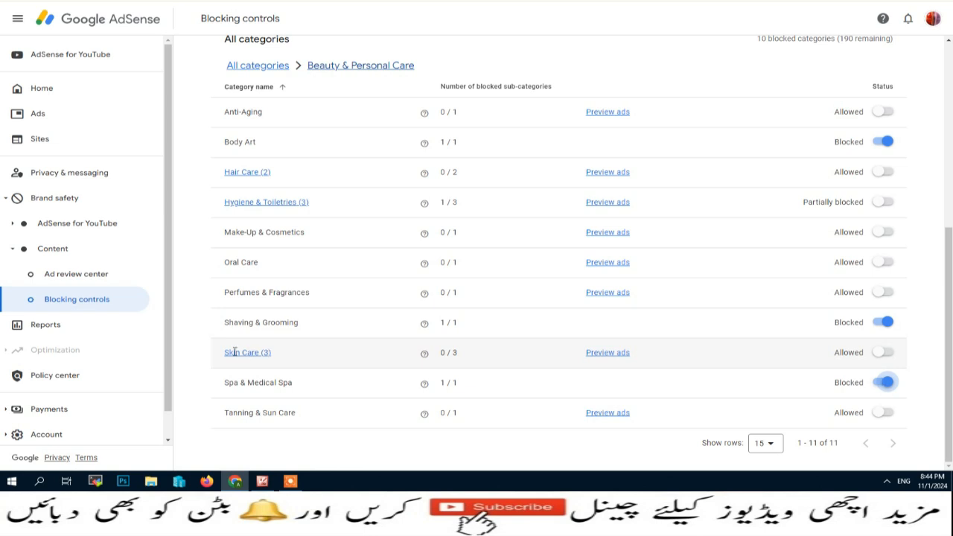
# Block the Hand & Body Soaps & Cleansers sub-category of Skin Care and return to Beauty & Personal Care.
pyautogui.click(242, 352)
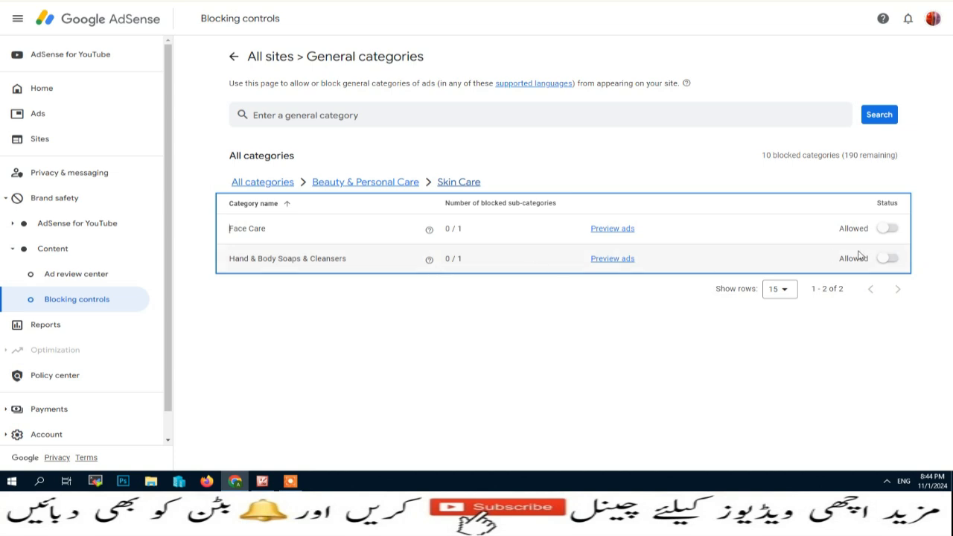
pyautogui.click(888, 258)
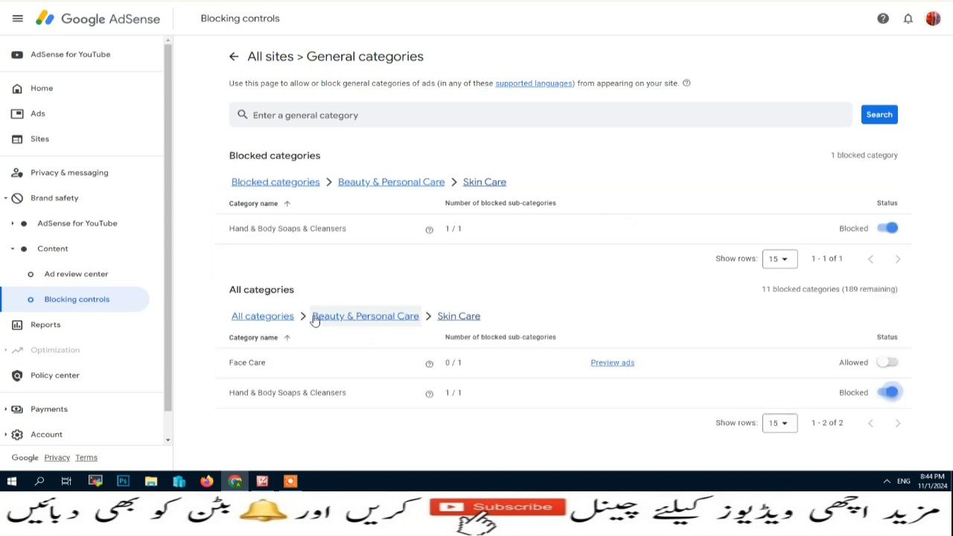
pyautogui.click(337, 319)
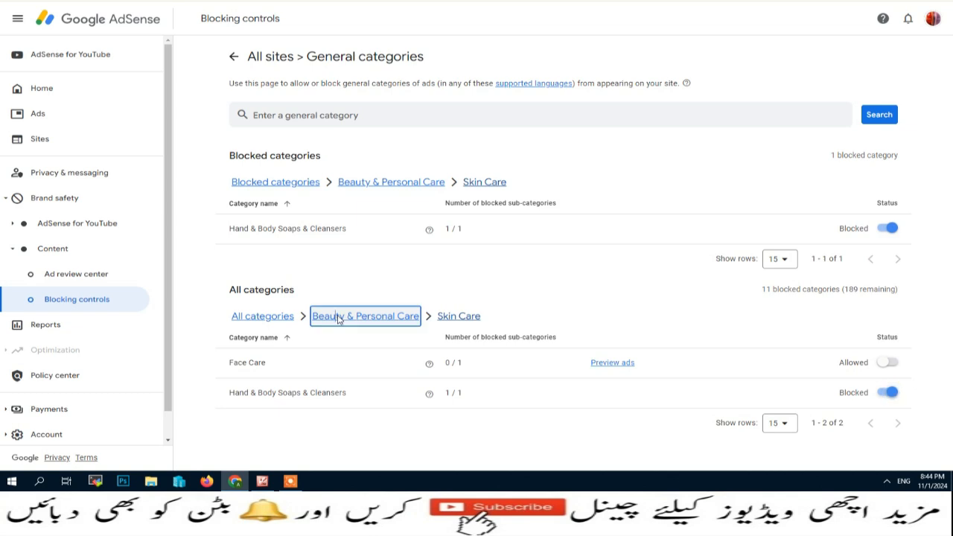
pyautogui.scroll(-2, 383, 439)
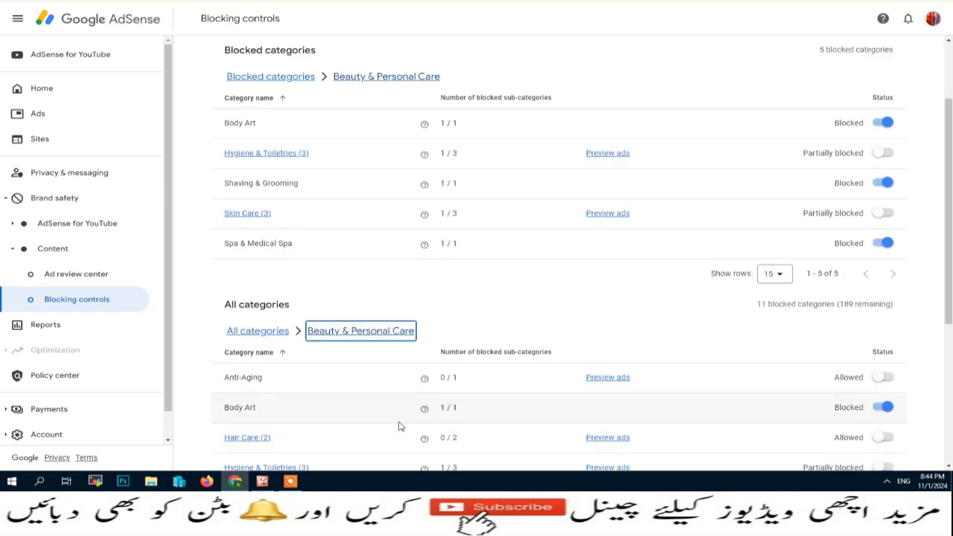
# Return to the list of all general categories and block Nightclubs, Bars & Music Clubs under Dining & Nightlife.
pyautogui.click(258, 331)
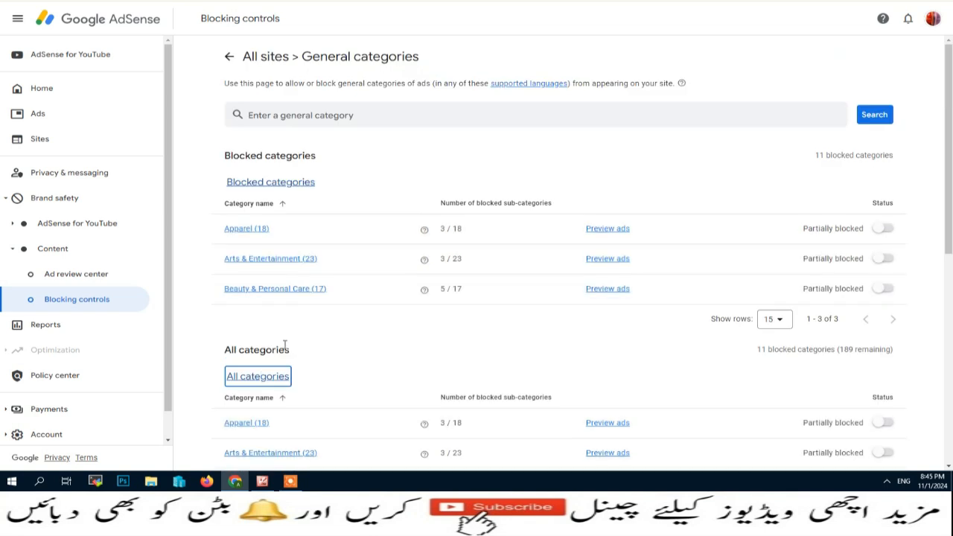
pyautogui.scroll(-5, 285, 344)
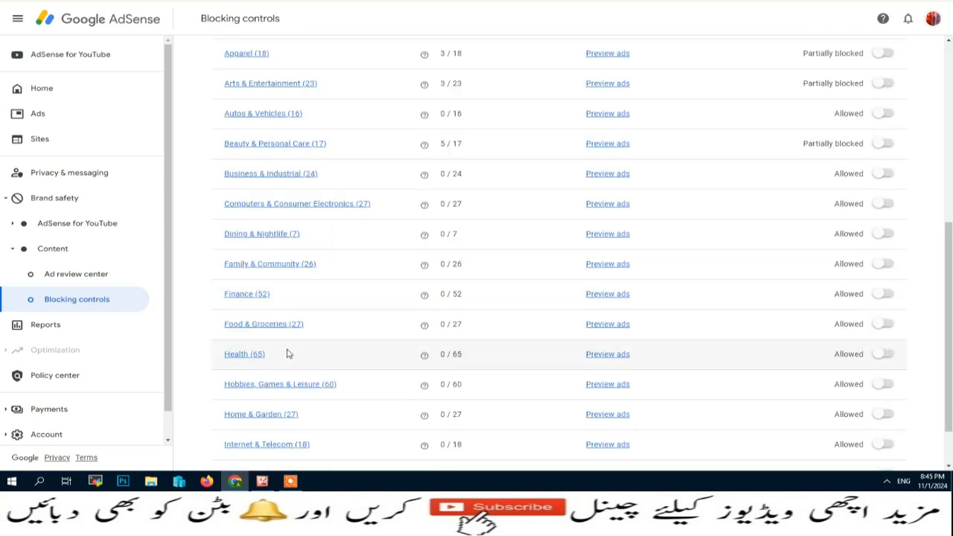
pyautogui.click(259, 234)
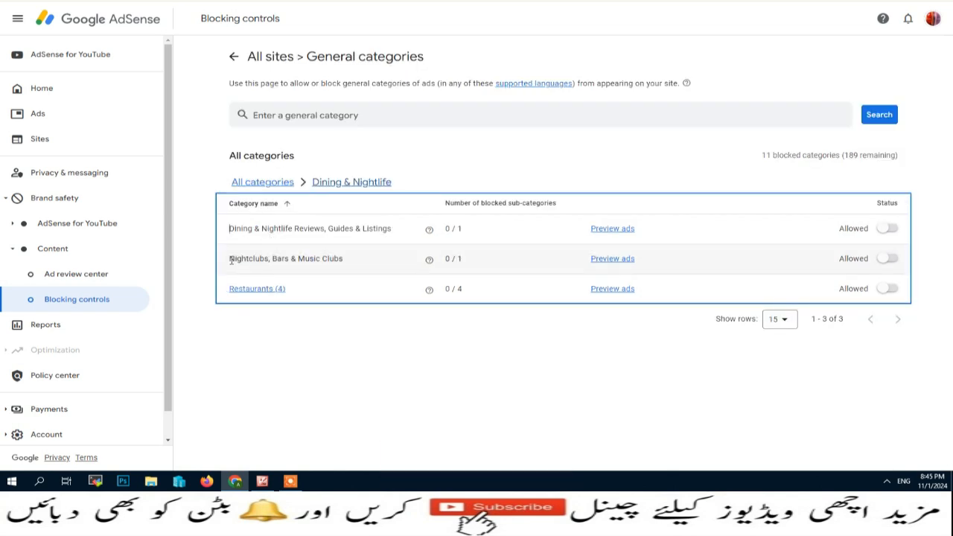
pyautogui.moveTo(229, 259); pyautogui.dragTo(340, 259)
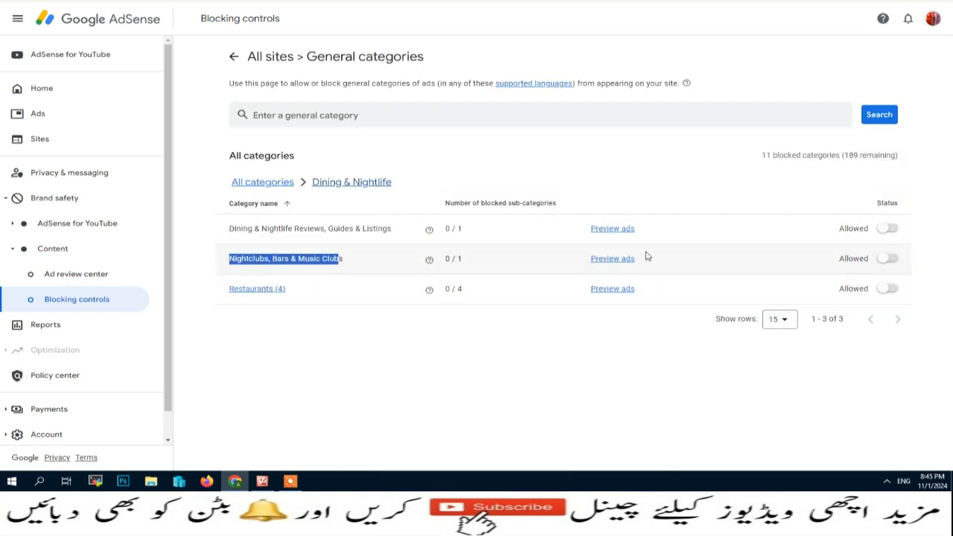
pyautogui.click(886, 259)
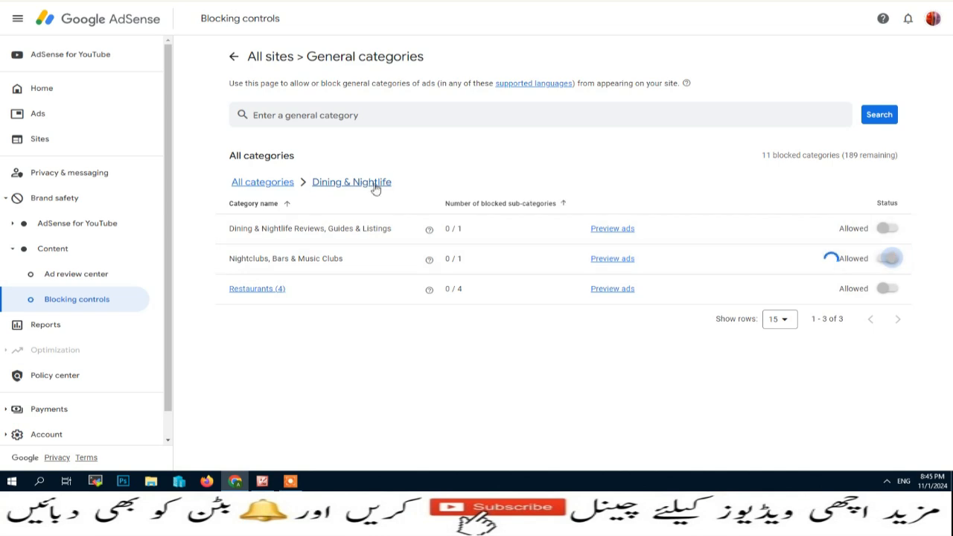
# Go back to all general categories and block Alcohol & Substance Abuse under Family & Community.
pyautogui.click(274, 317)
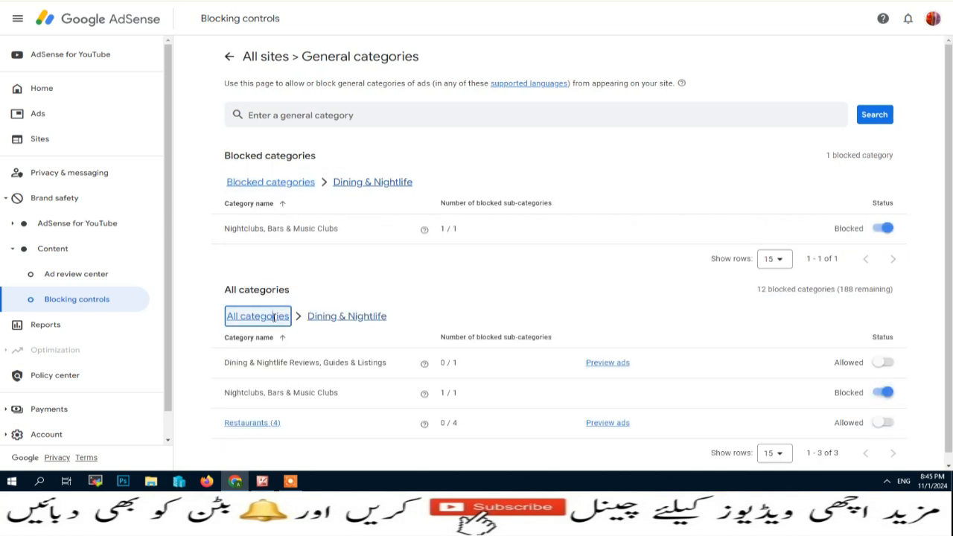
pyautogui.scroll(-5, 283, 314)
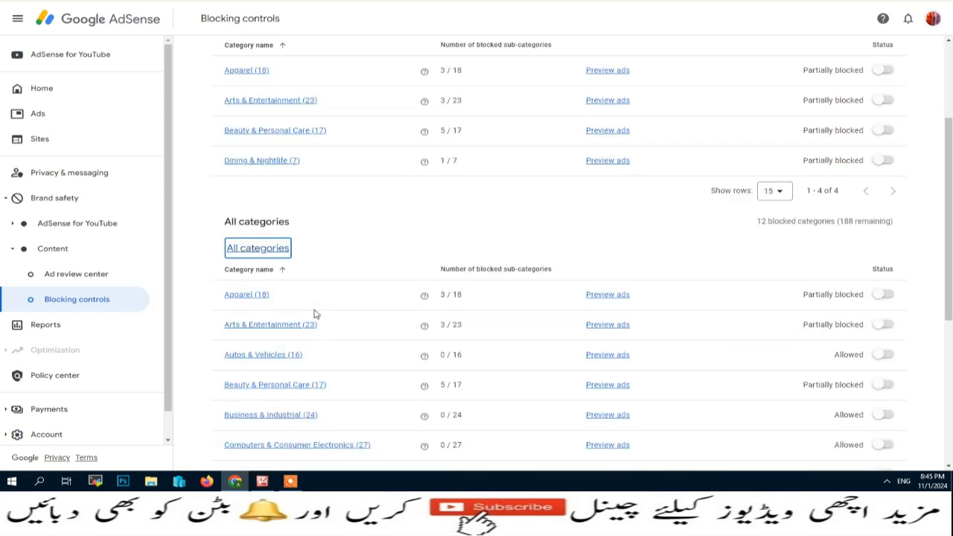
pyautogui.scroll(-1, 303, 309)
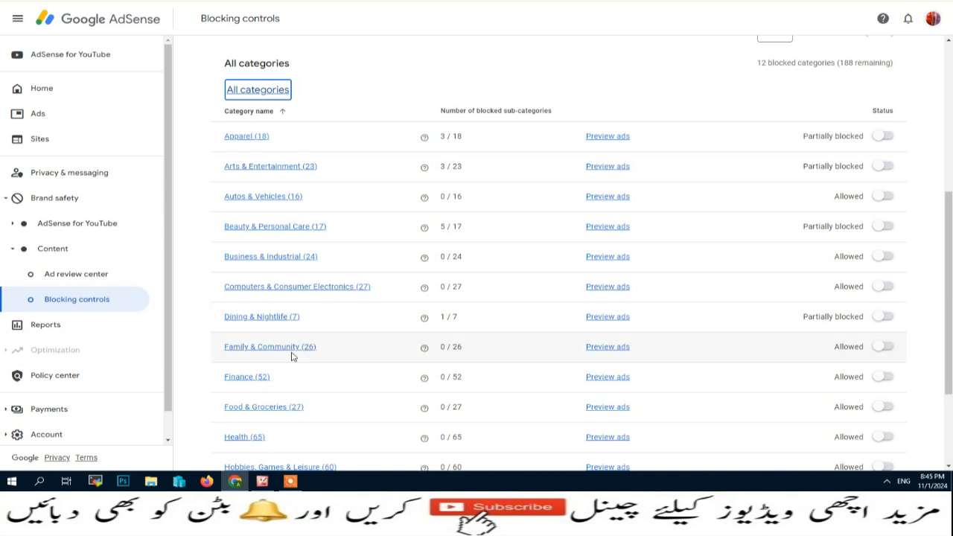
pyautogui.moveTo(226, 347); pyautogui.dragTo(304, 347)
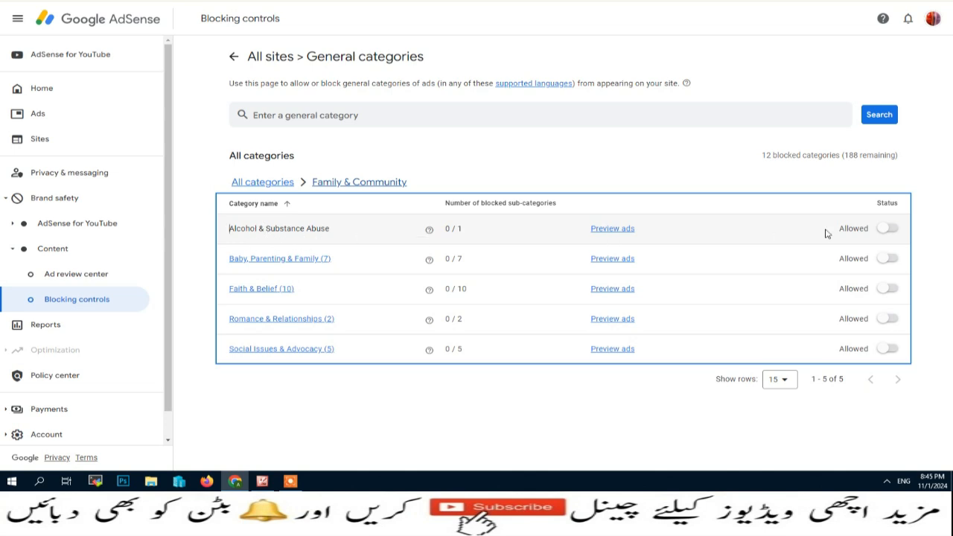
pyautogui.click(886, 228)
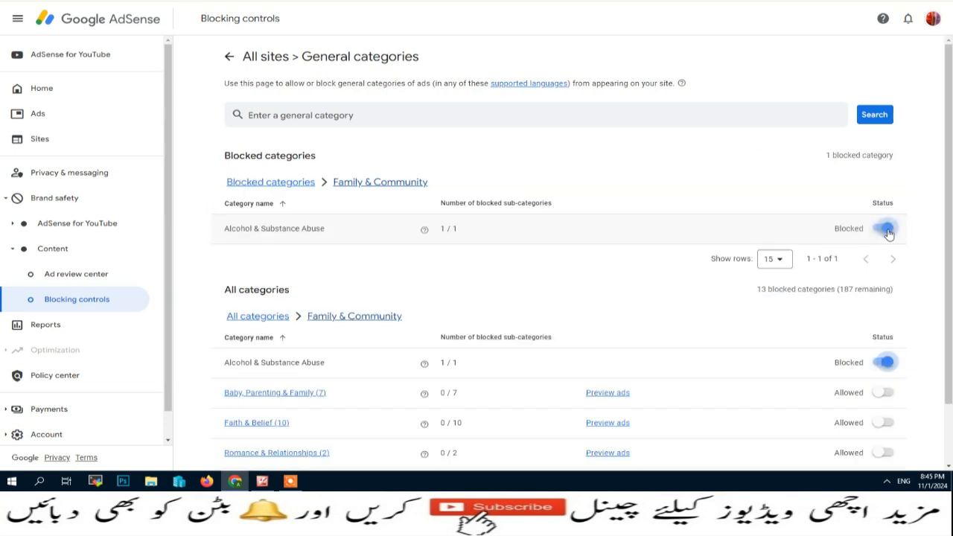
# Block the Divorce & Separation sub-category of Romance & Relationships and return to Family & Community.
pyautogui.scroll(-1, 410, 364)
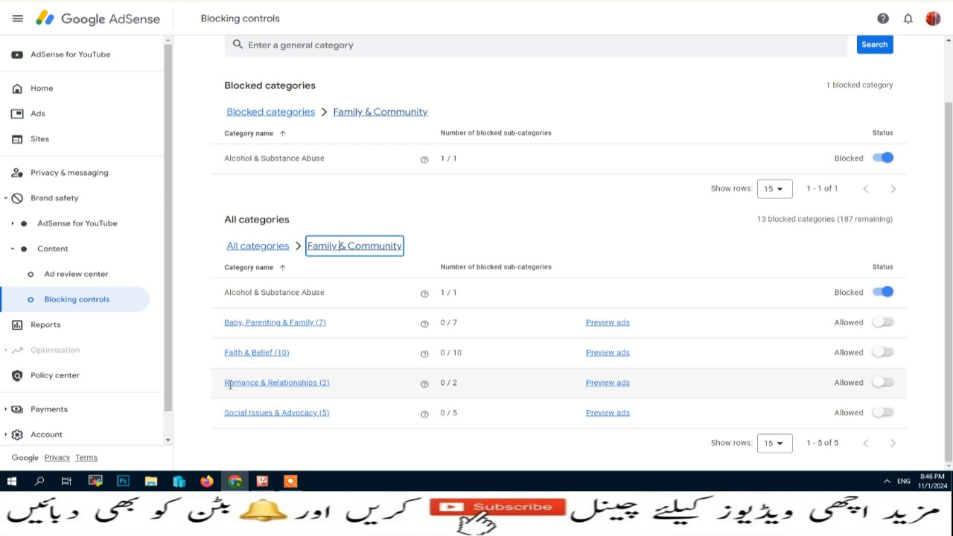
pyautogui.moveTo(225, 387); pyautogui.dragTo(328, 385)
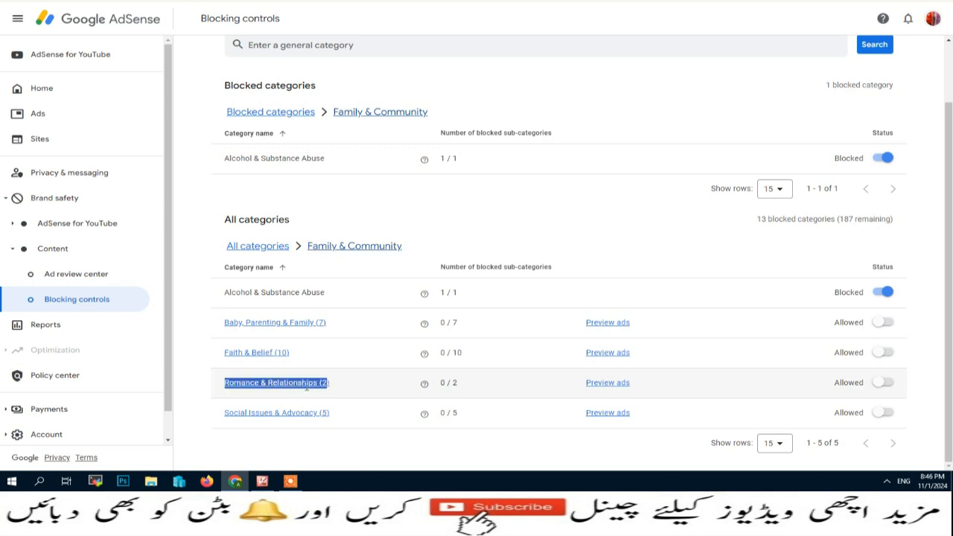
pyautogui.click(306, 386)
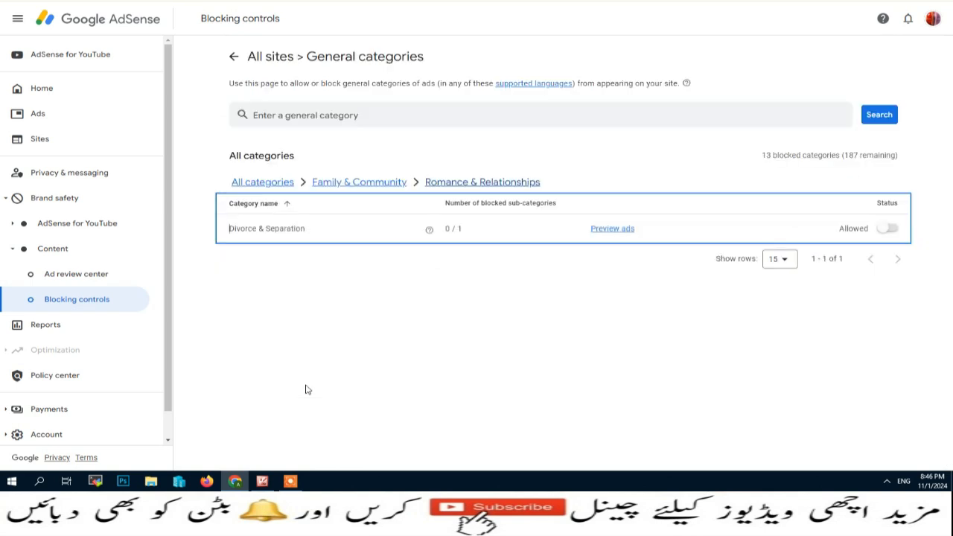
pyautogui.click(899, 231)
pyautogui.click(359, 315)
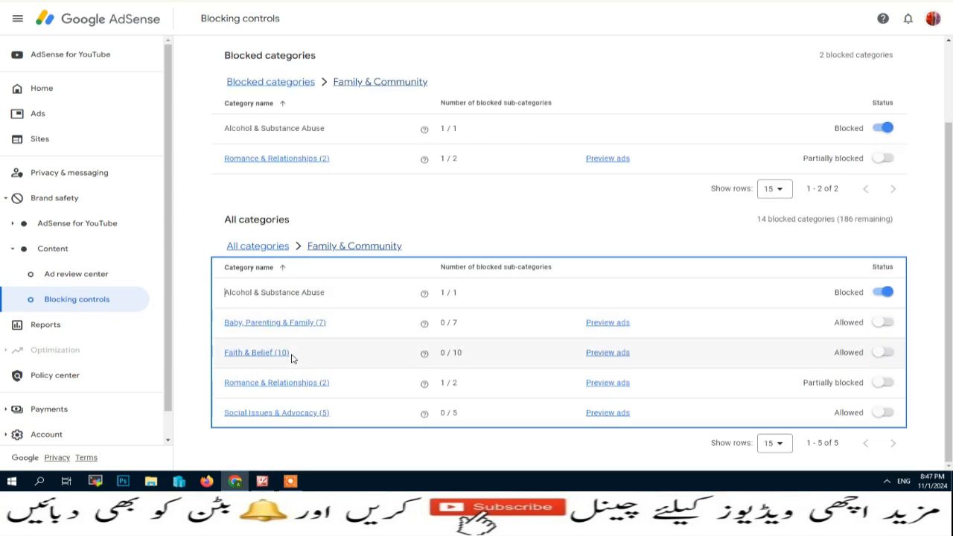
# Under Faith & Belief in Family & Community, block Occult & Paranormal, Astrology & Horoscopes, Buddhism, Christianity, Hinduism and Judaism.
pyautogui.click(250, 354)
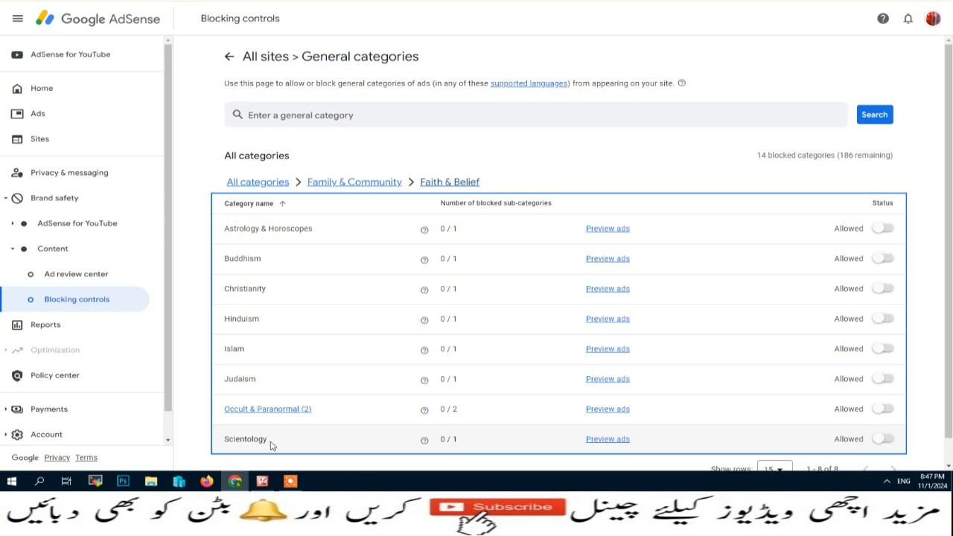
pyautogui.click(886, 409)
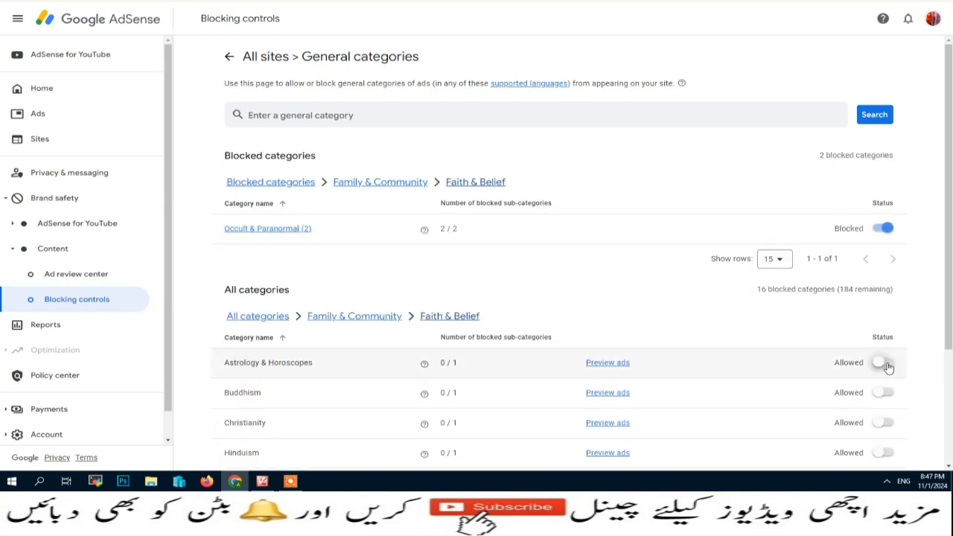
pyautogui.click(886, 364)
pyautogui.scroll(-1, 886, 368)
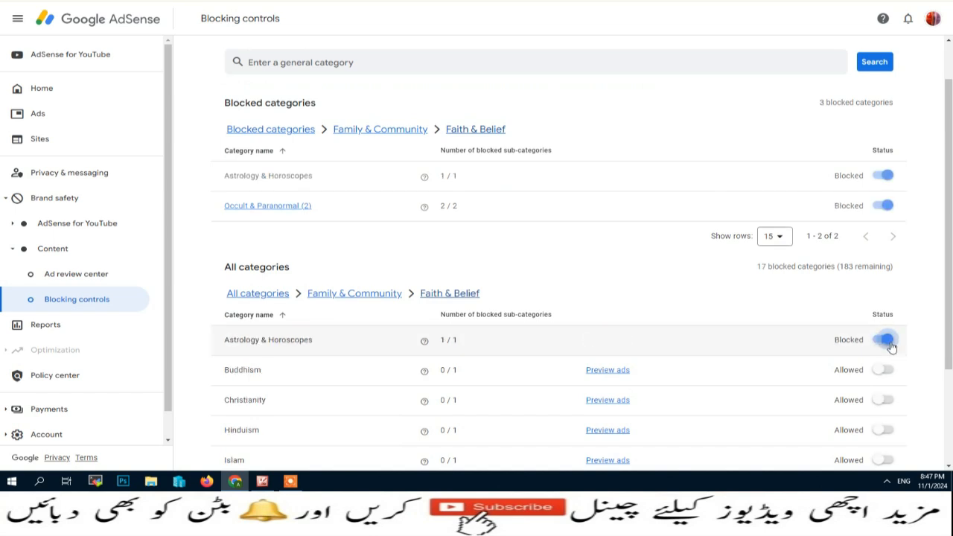
pyautogui.click(884, 370)
pyautogui.scroll(-2, 886, 368)
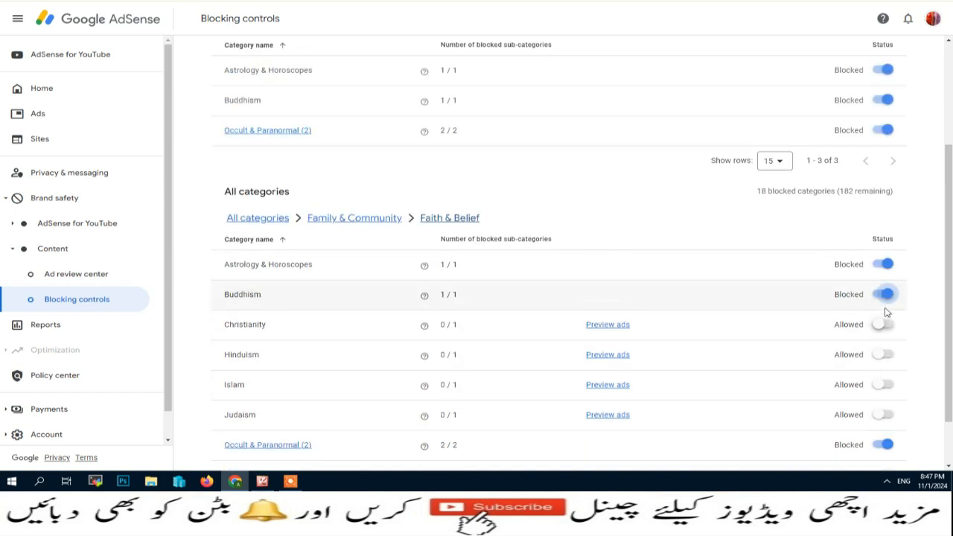
pyautogui.click(884, 326)
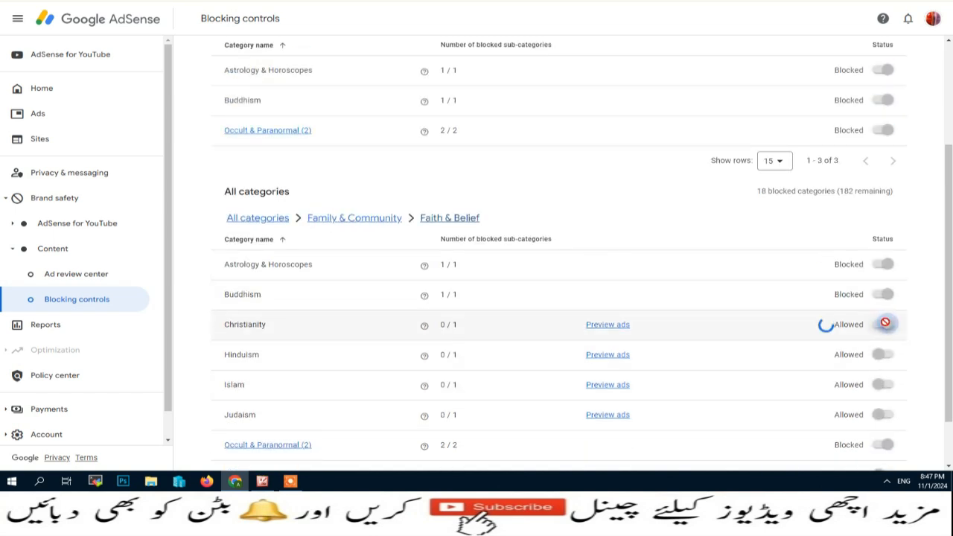
pyautogui.click(889, 387)
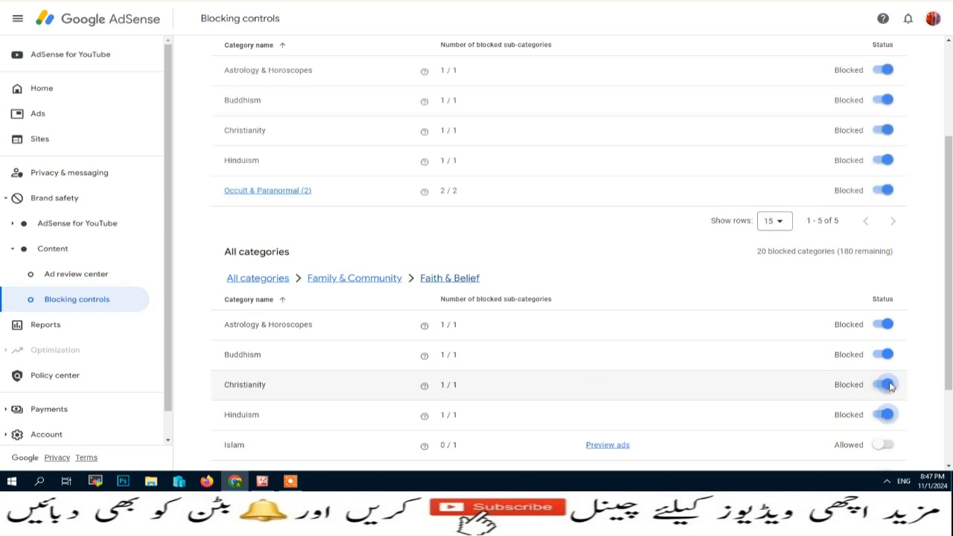
pyautogui.scroll(-2, 891, 386)
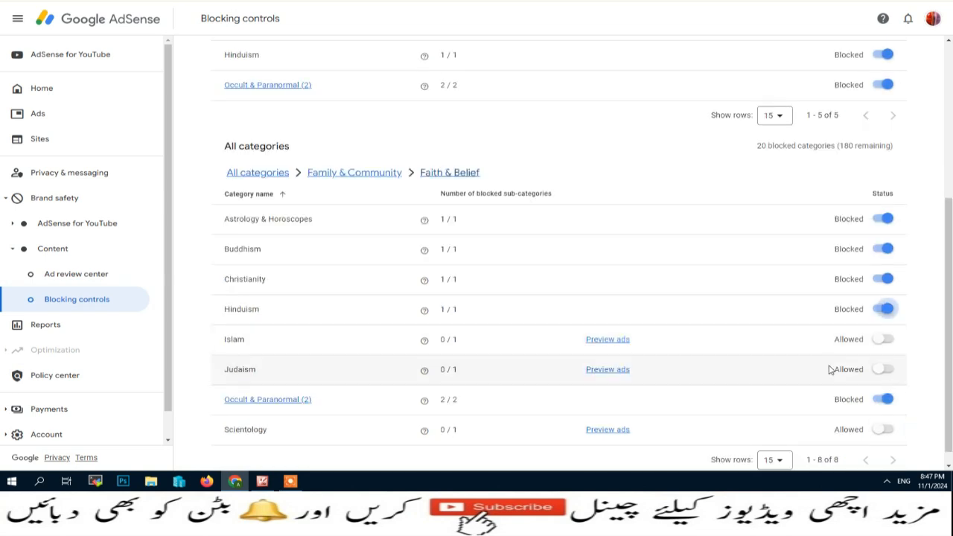
pyautogui.click(886, 369)
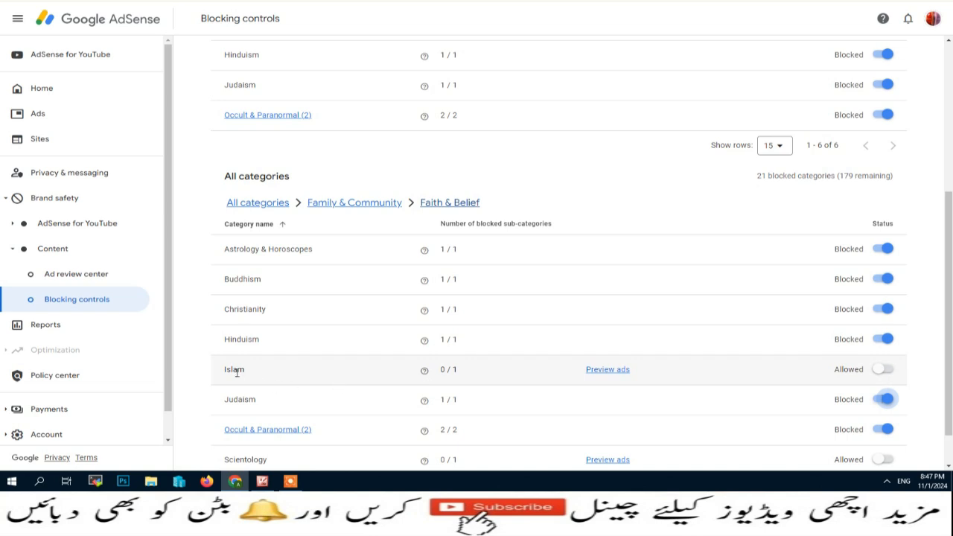
pyautogui.scroll(-1, 238, 371)
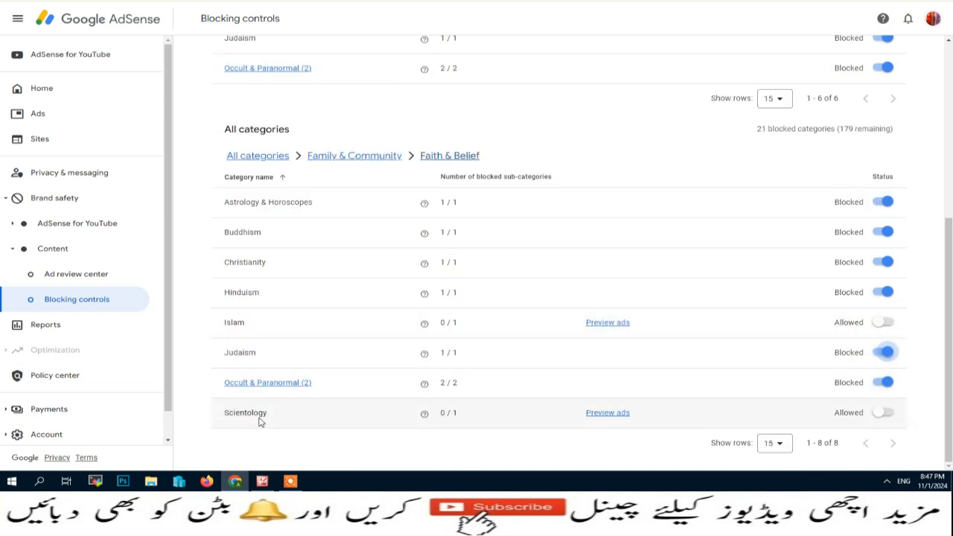
# Return to all general categories and block Fixed Deposit Accounts & Certificates and Private Banking under Finance > Banking.
pyautogui.click(258, 156)
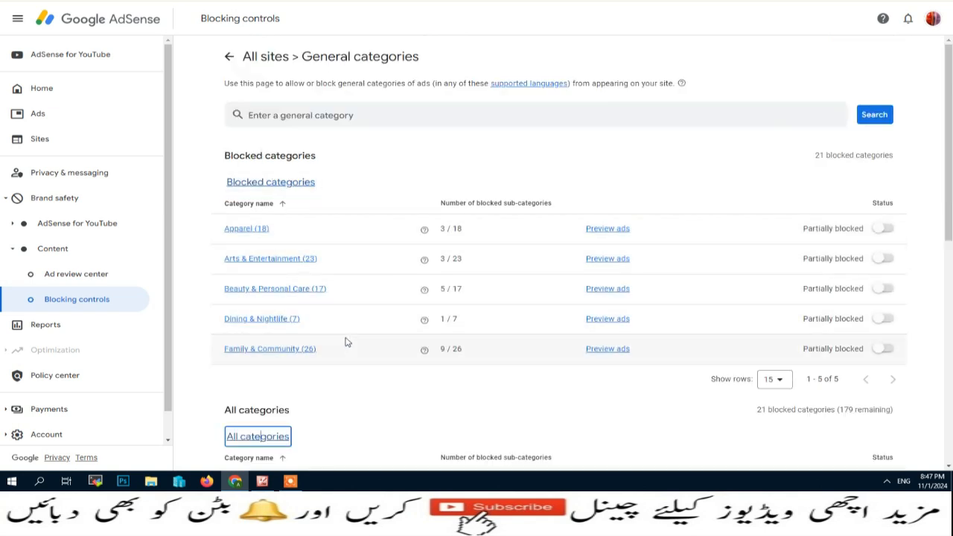
pyautogui.scroll(-4, 308, 390)
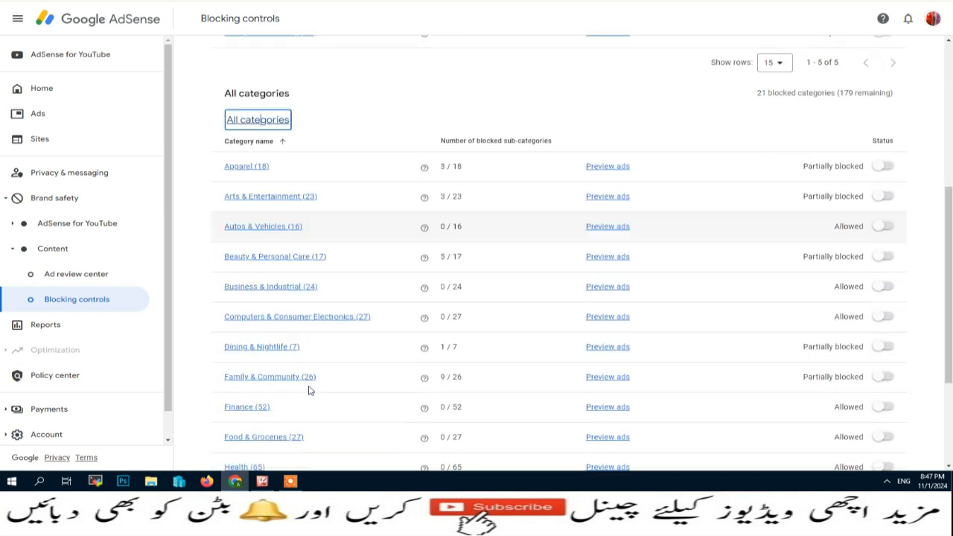
pyautogui.click(246, 407)
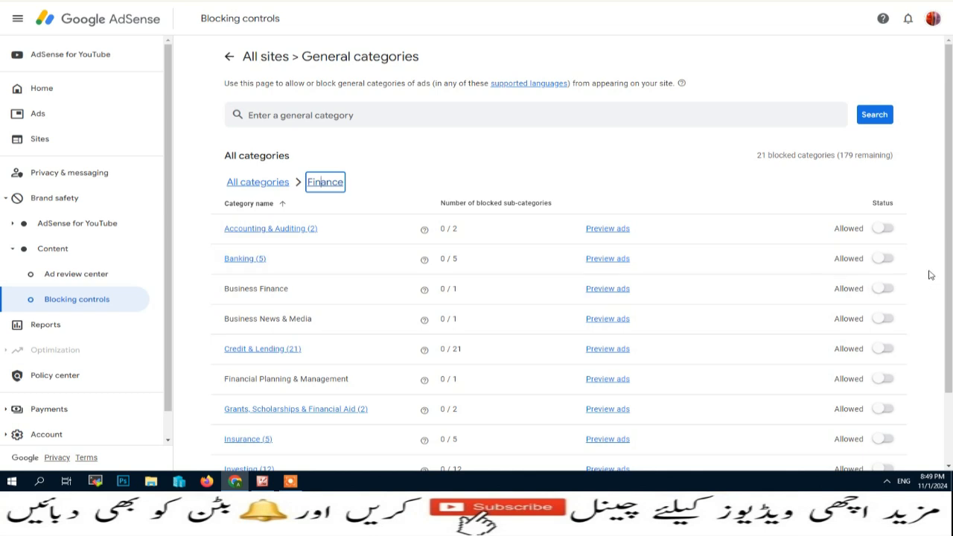
pyautogui.click(236, 259)
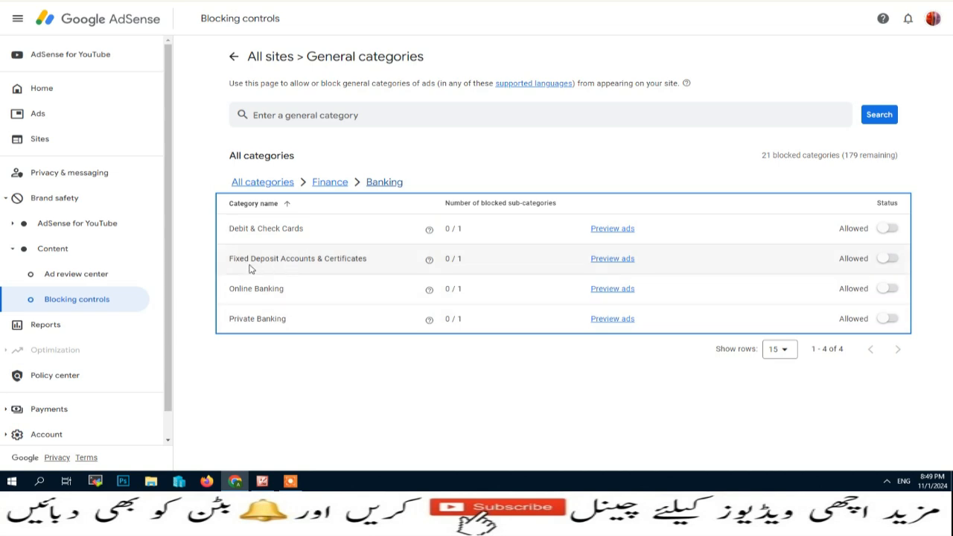
pyautogui.moveTo(236, 260); pyautogui.dragTo(354, 257)
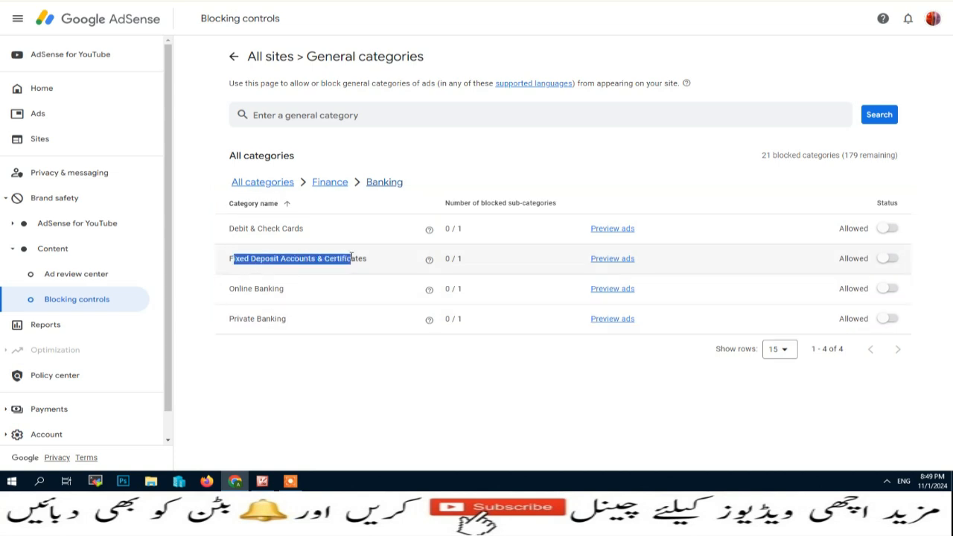
pyautogui.click(894, 262)
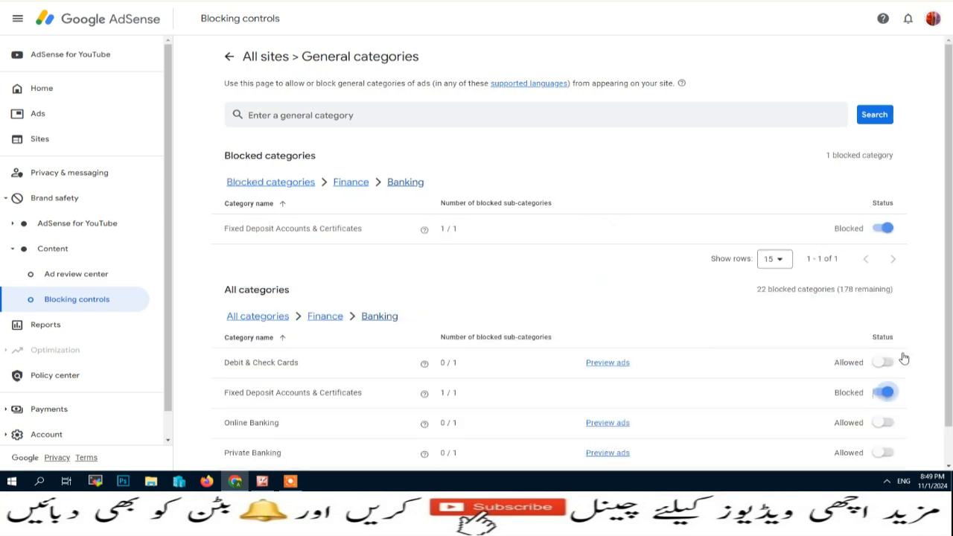
pyautogui.scroll(-1, 902, 394)
pyautogui.click(884, 411)
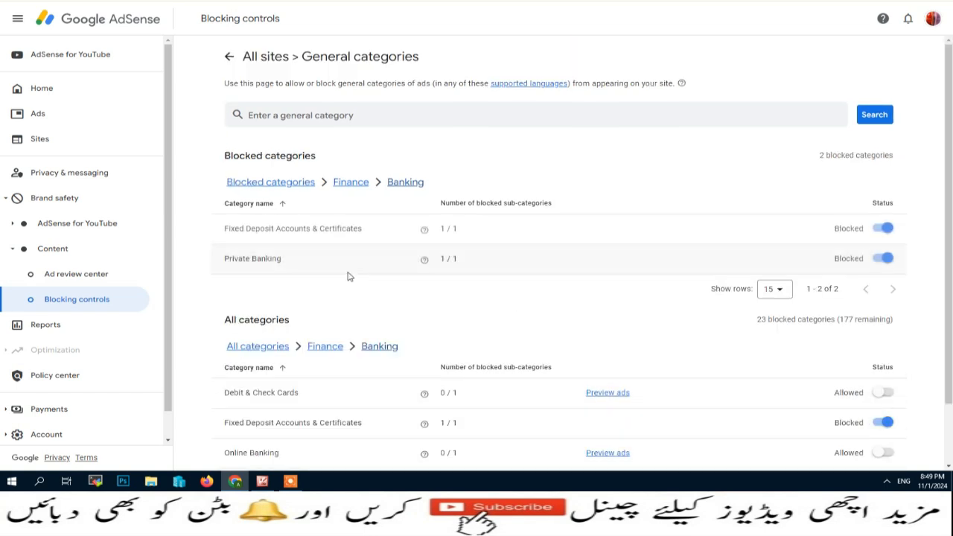
# Go back to the Finance sub-categories and block the whole Insurance category.
pyautogui.click(325, 346)
pyautogui.scroll(-3, 408, 301)
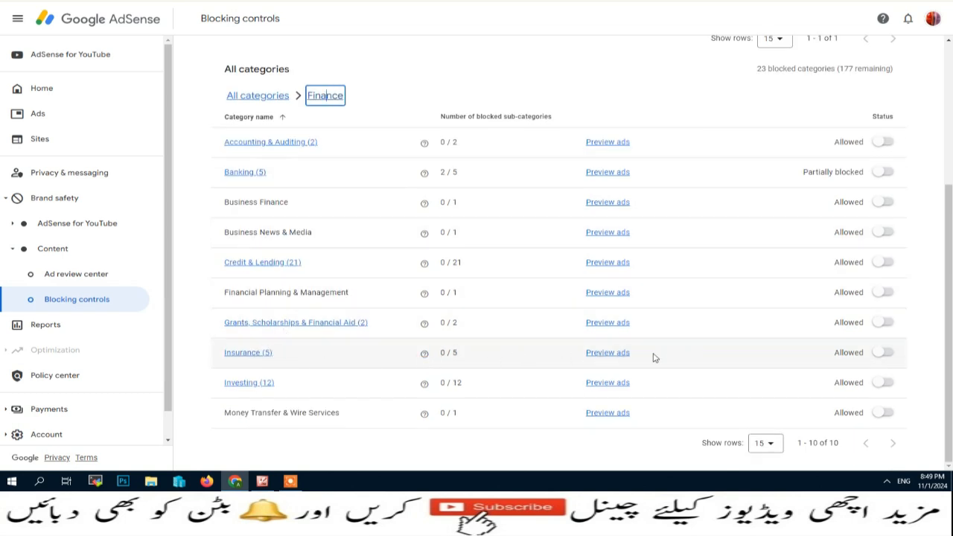
pyautogui.click(884, 357)
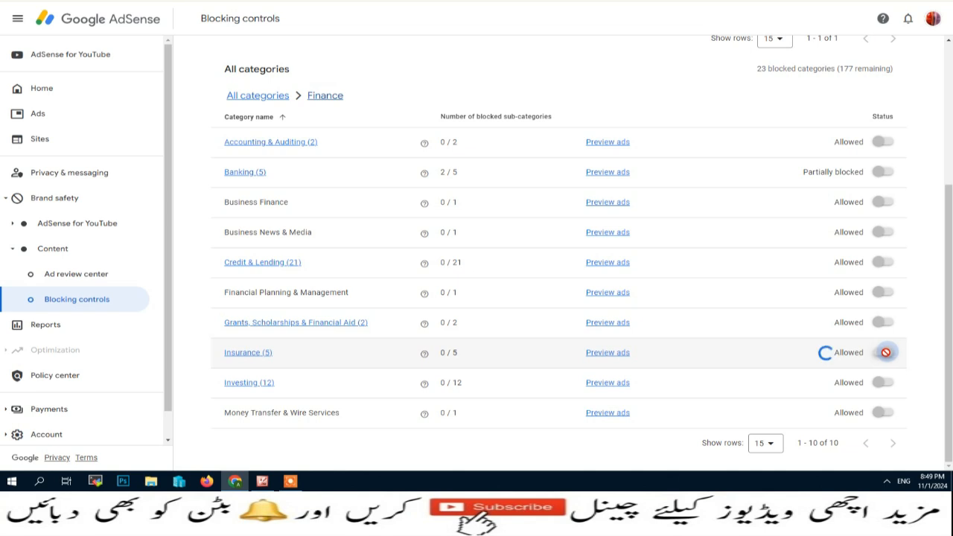
# Under Investing in Finance, block Brokerages & Day Trading and Spread Betting.
pyautogui.click(241, 383)
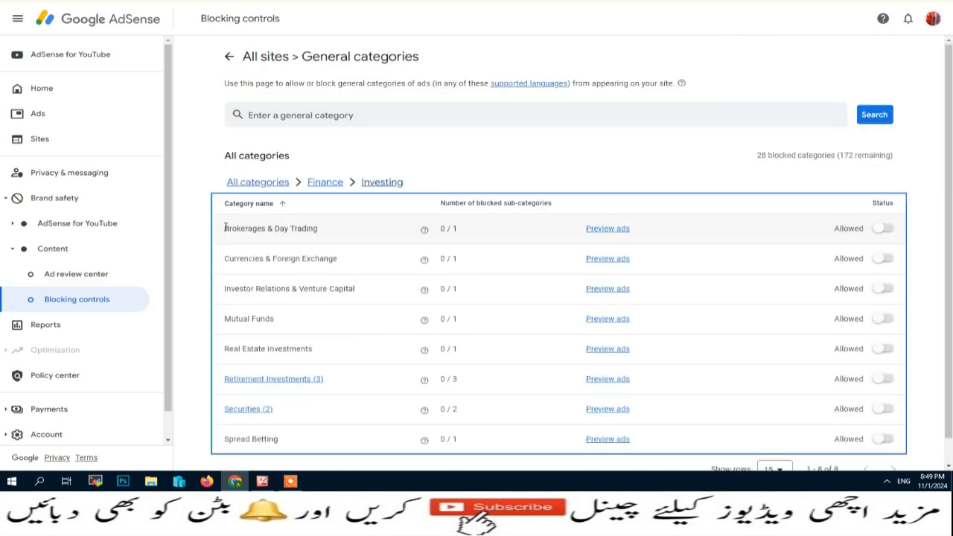
pyautogui.moveTo(225, 232); pyautogui.dragTo(326, 228)
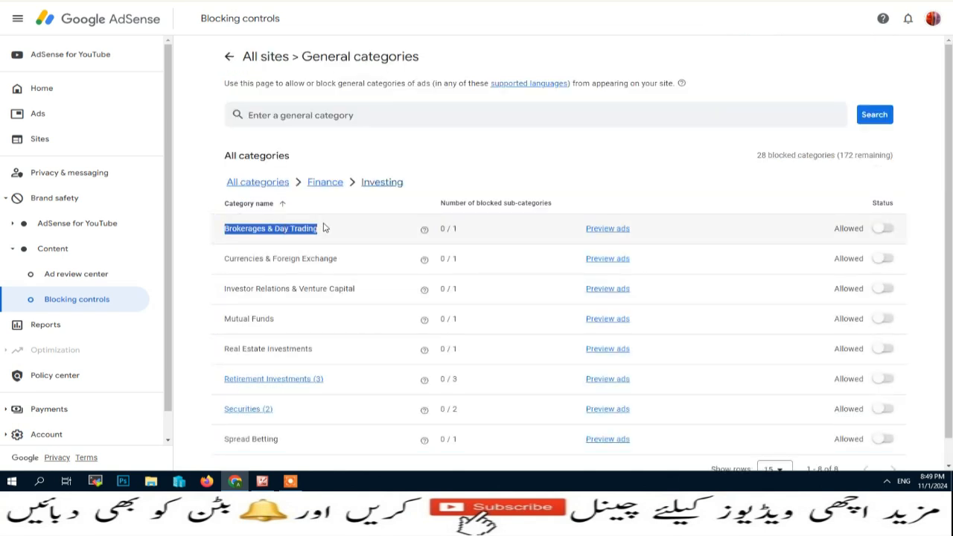
pyautogui.click(885, 229)
pyautogui.scroll(-2, 818, 283)
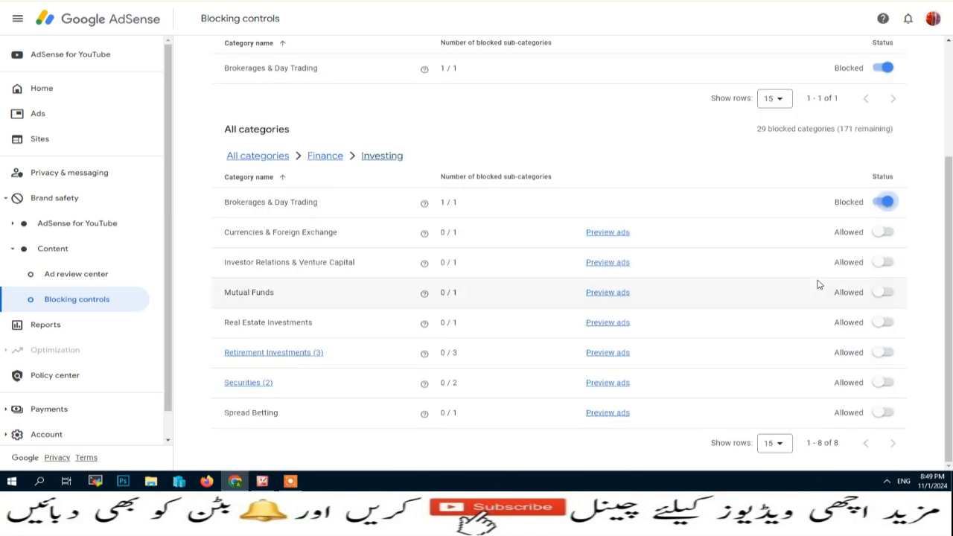
pyautogui.click(884, 412)
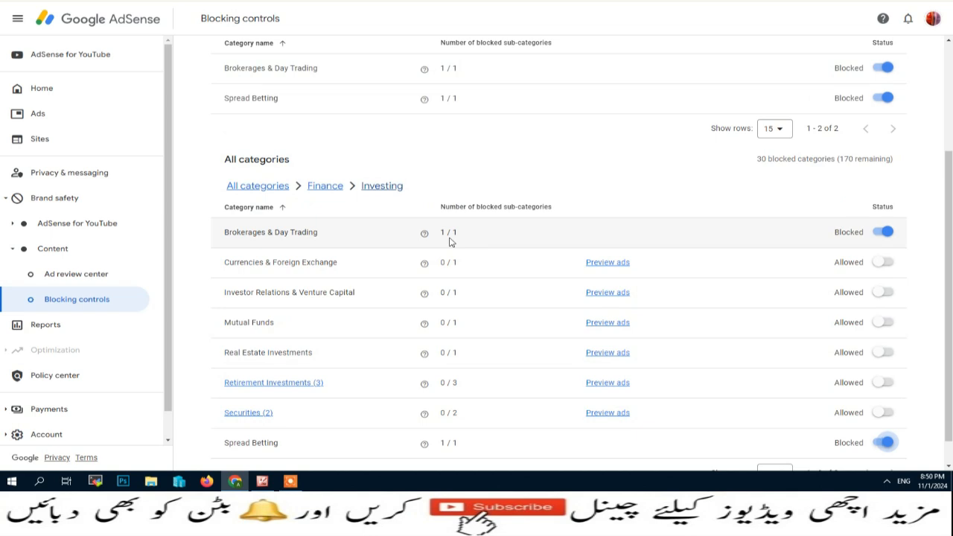
pyautogui.click(391, 388)
pyautogui.scroll(1, 391, 388)
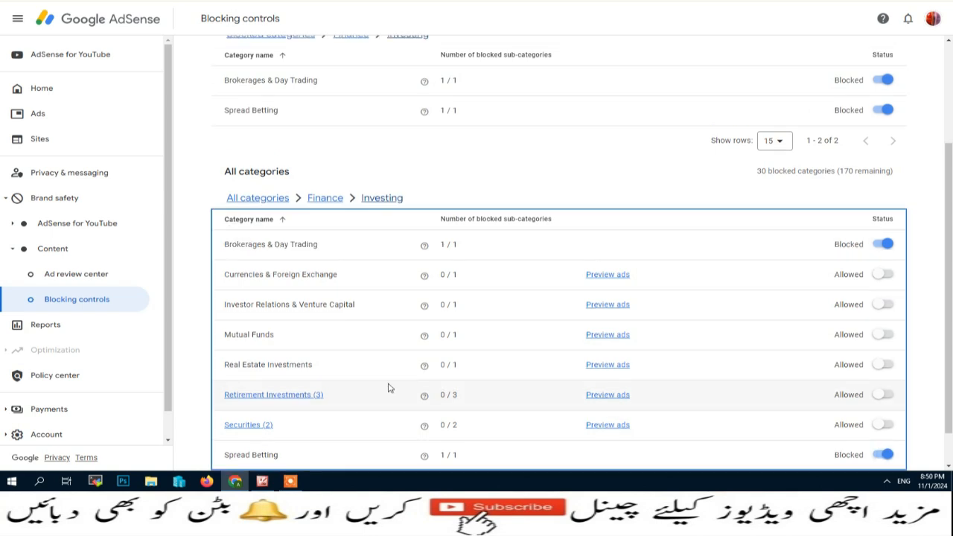
# Return to Finance and block Debt Management & Consolidation and Loans under Credit & Lending.
pyautogui.click(325, 198)
pyautogui.scroll(-3, 351, 326)
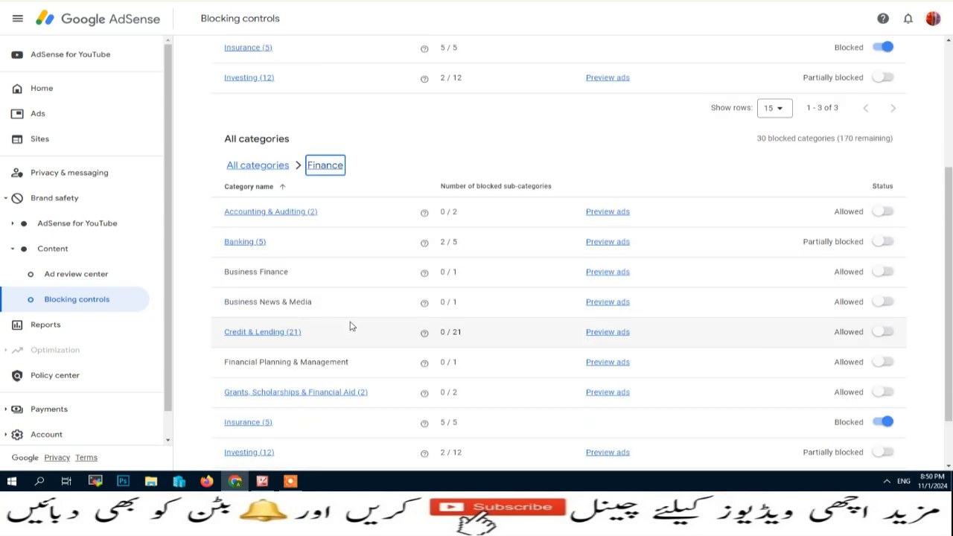
pyautogui.click(264, 332)
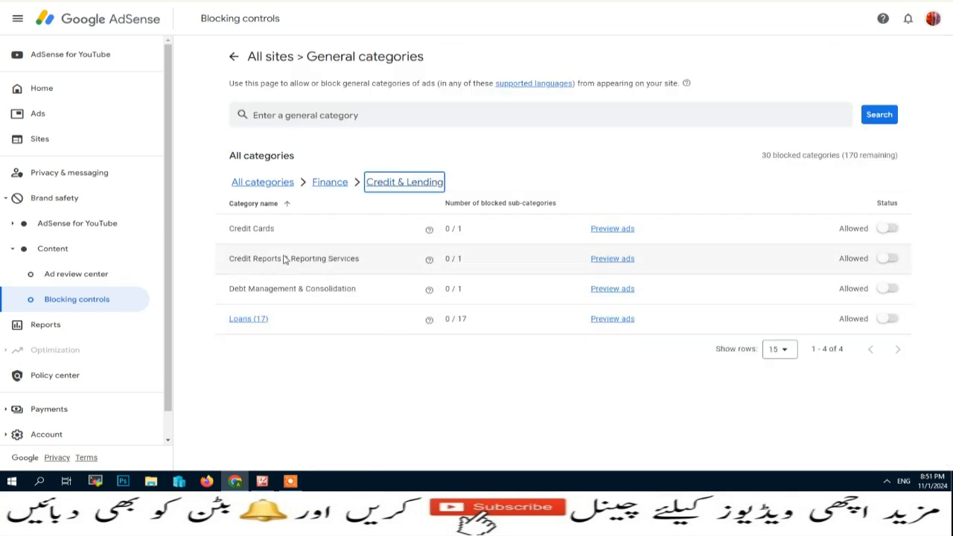
pyautogui.moveTo(230, 288); pyautogui.dragTo(353, 288)
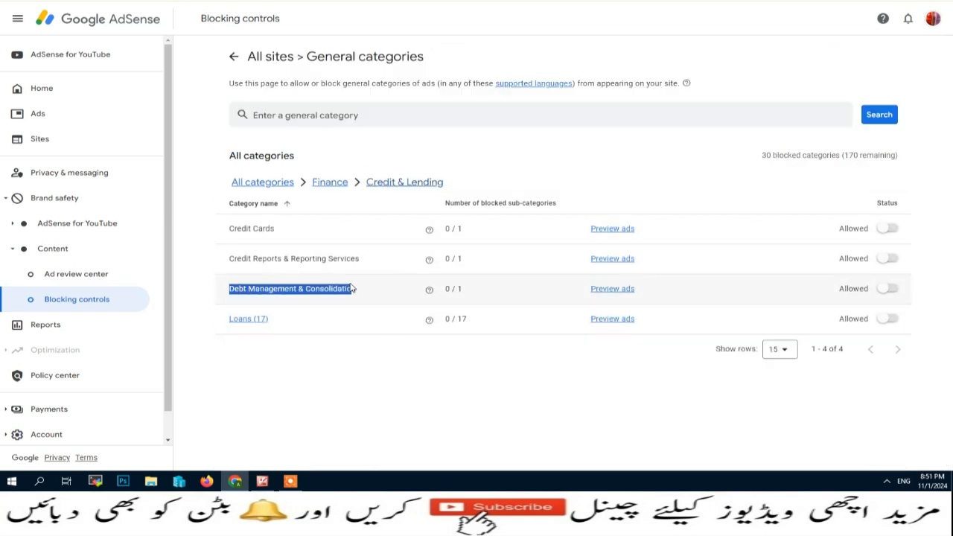
pyautogui.click(886, 288)
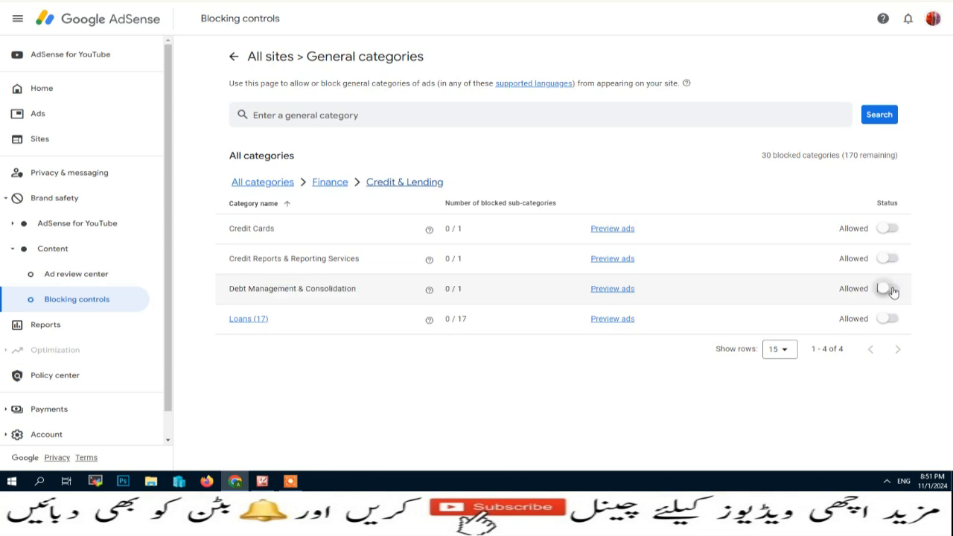
pyautogui.scroll(-1, 889, 368)
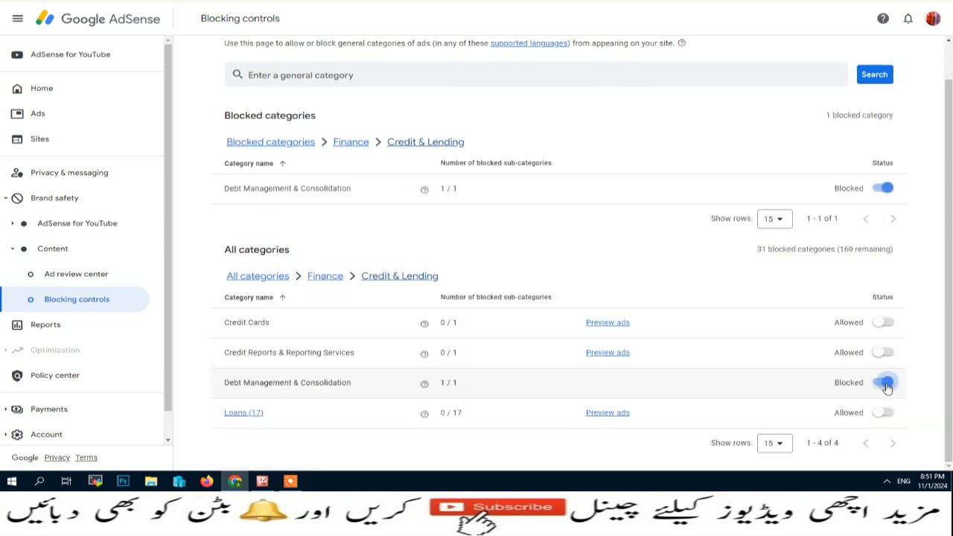
pyautogui.click(885, 412)
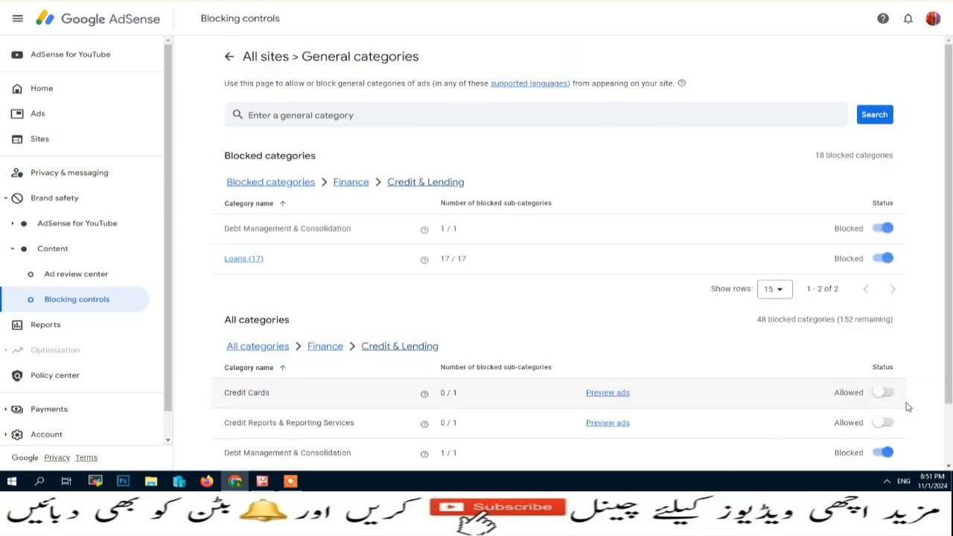
# Go back to all general categories and block Tobacco under Food & Groceries.
pyautogui.click(279, 350)
pyautogui.scroll(-2, 391, 323)
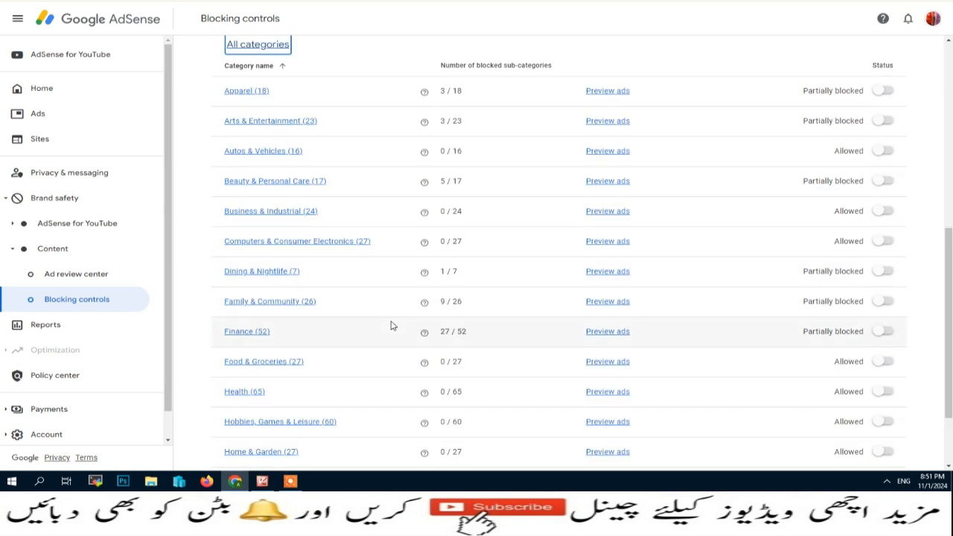
pyautogui.click(262, 362)
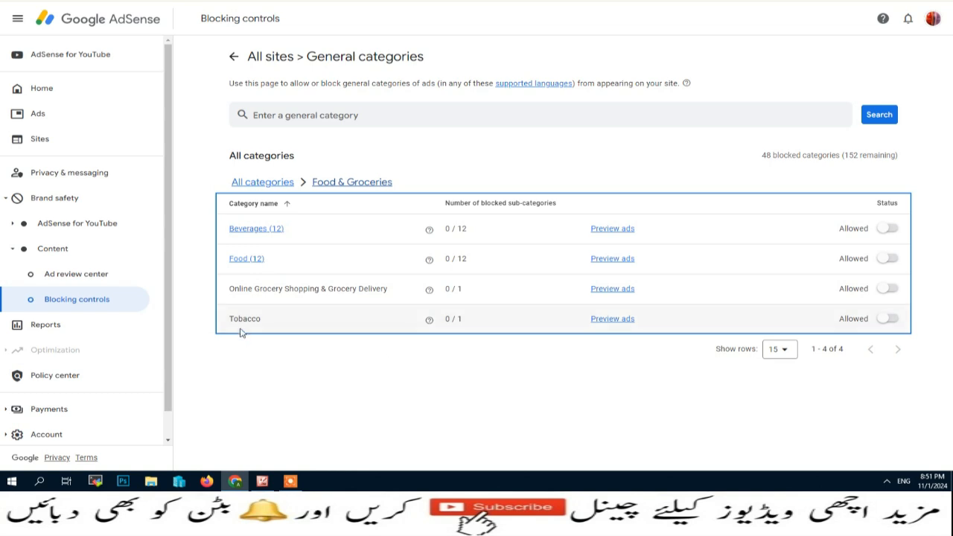
pyautogui.click(888, 319)
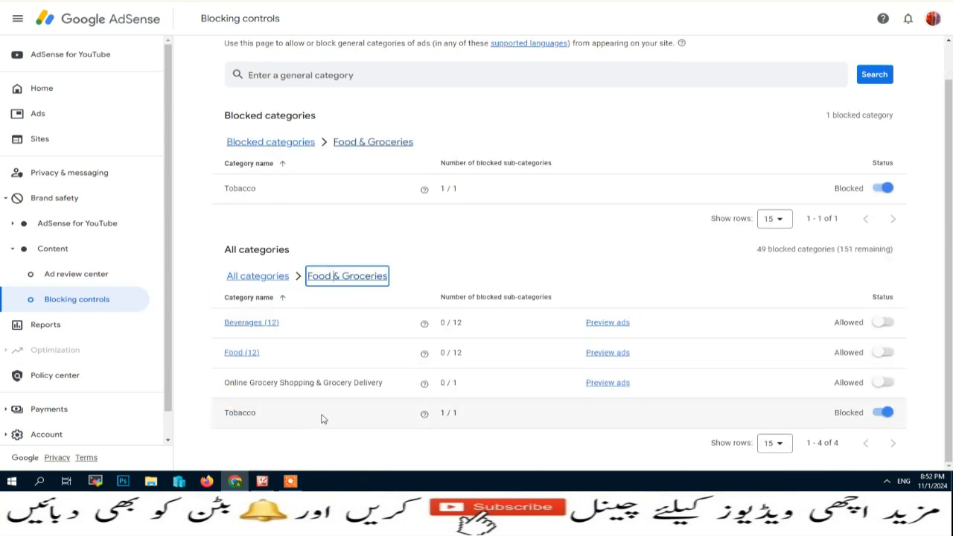
# Block Alcoholic Beverages under Beverages, review the Non-Alcoholic Beverages sub-categories and return to Food & Groceries.
pyautogui.click(241, 323)
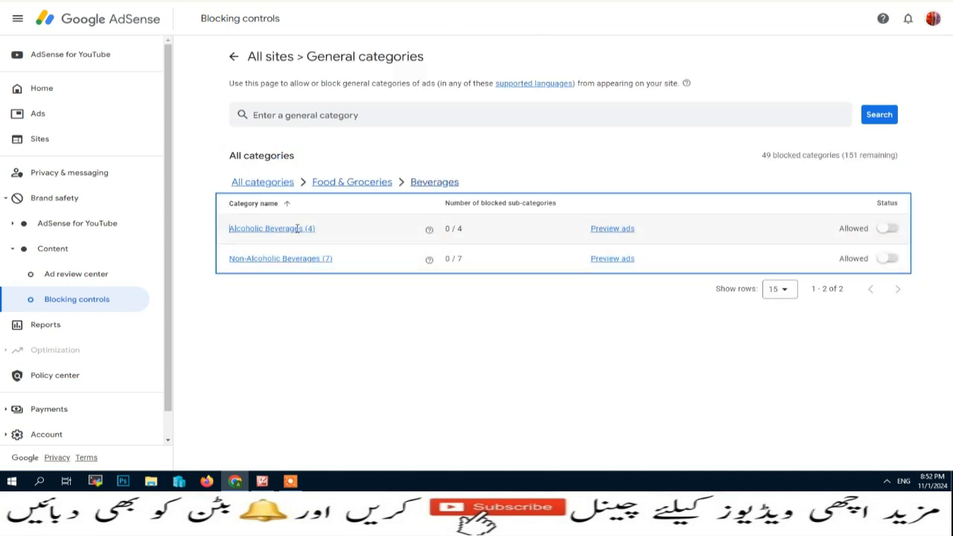
pyautogui.click(887, 228)
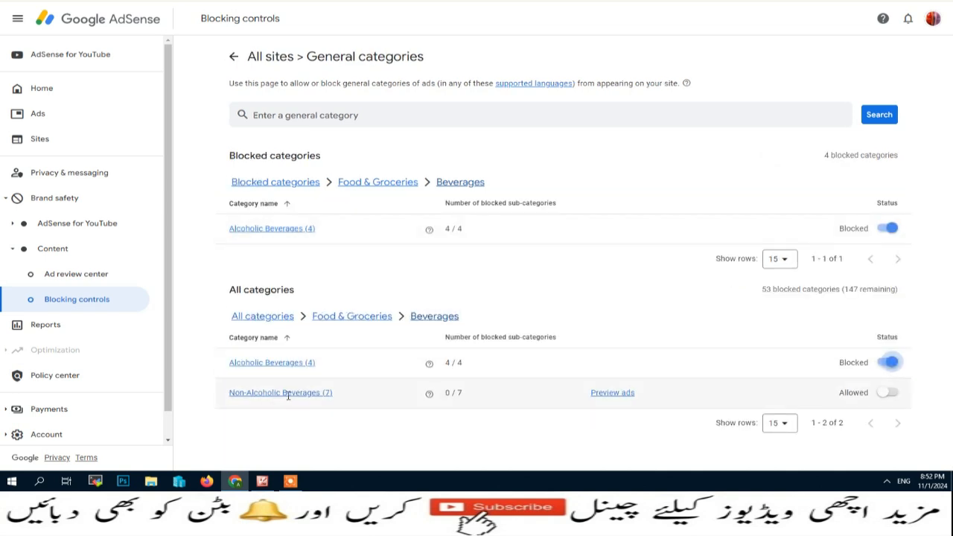
pyautogui.click(291, 392)
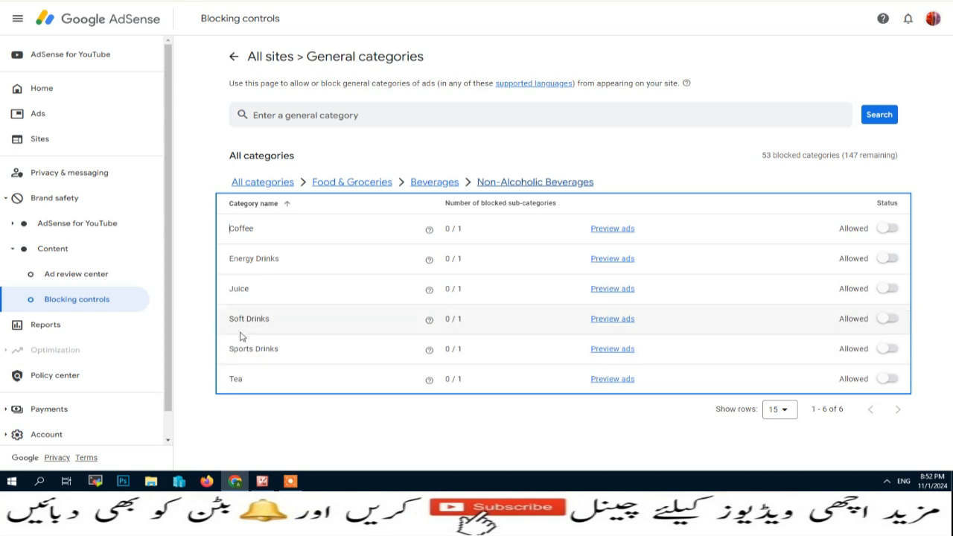
pyautogui.click(356, 186)
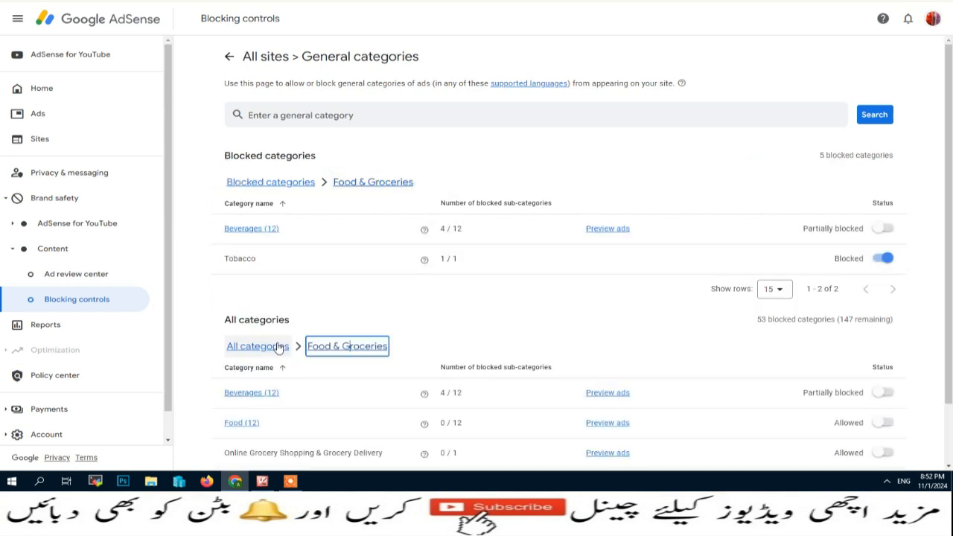
# From all general categories, block Cosmetic & Aesthetic Plastic Surgery under Health > Health Care Services > Plastic Surgery.
pyautogui.click(276, 345)
pyautogui.scroll(-7, 424, 318)
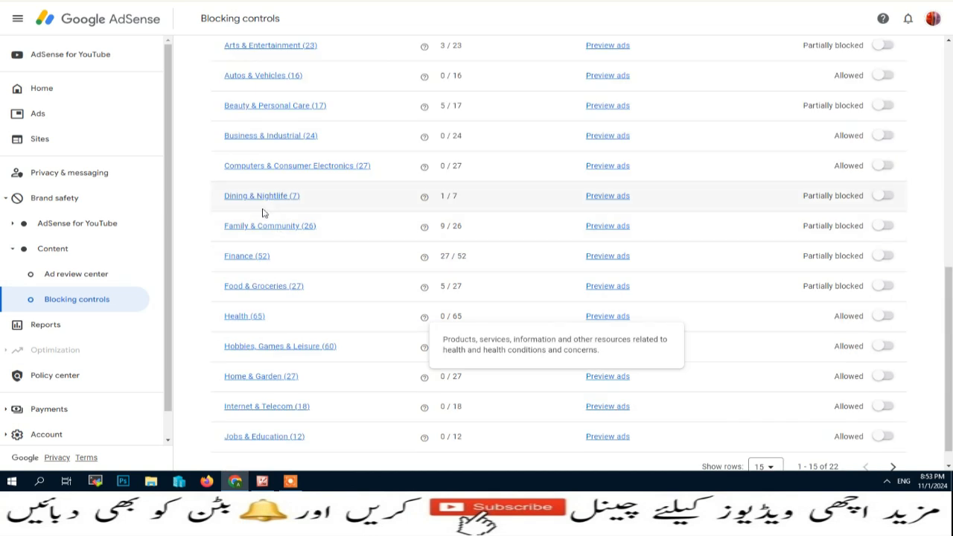
pyautogui.click(238, 316)
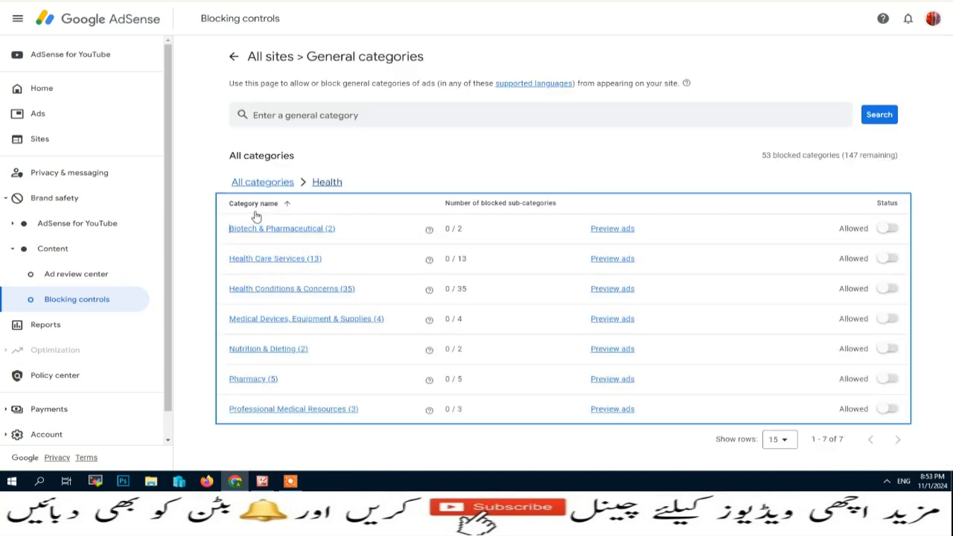
pyautogui.click(290, 259)
pyautogui.scroll(-1, 289, 258)
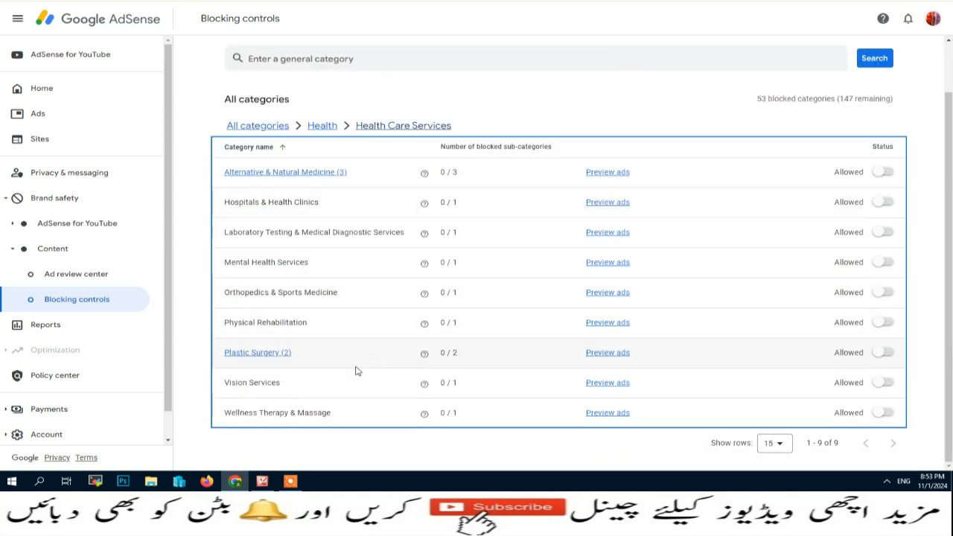
pyautogui.click(252, 353)
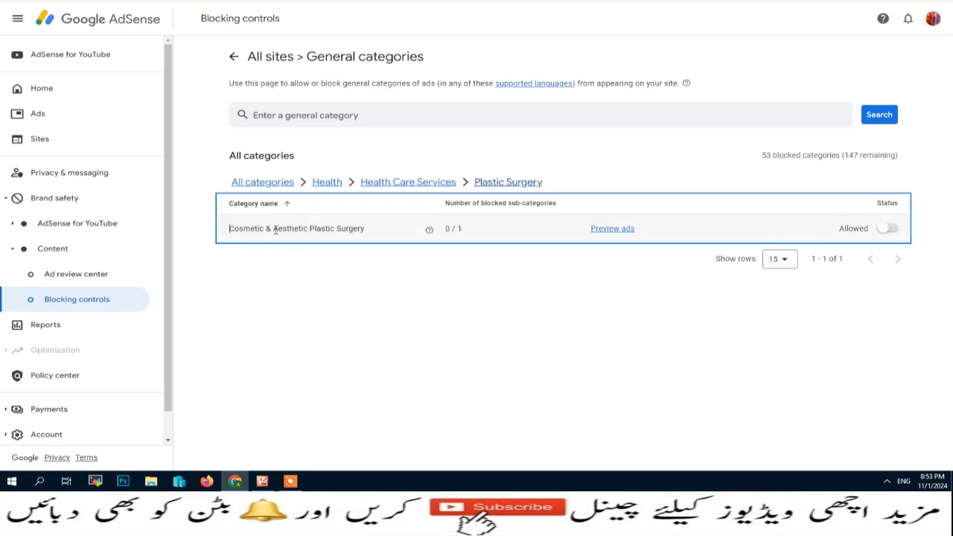
pyautogui.moveTo(275, 230); pyautogui.dragTo(315, 230)
pyautogui.click(887, 229)
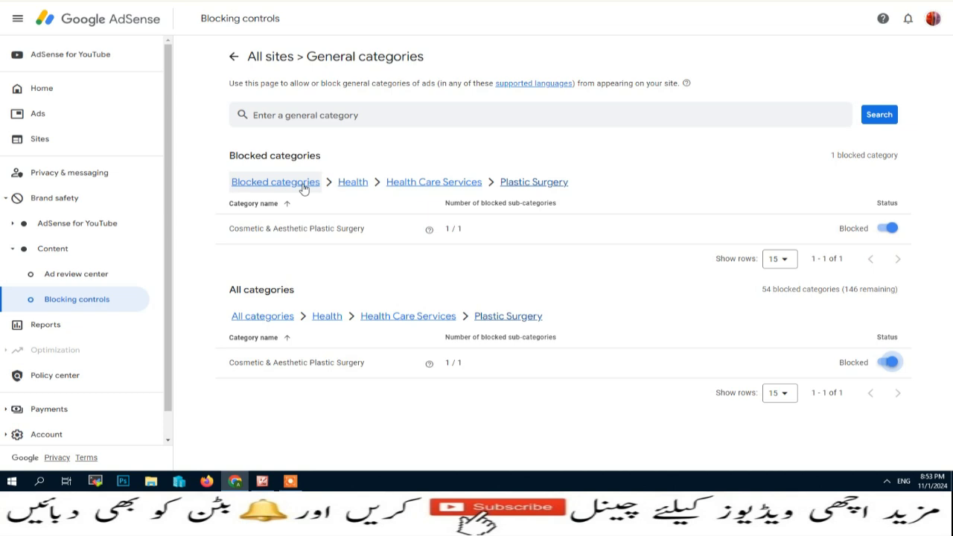
# From all general categories, block Card Games under Hobbies, Games & Leisure > Toys & Games > Games.
pyautogui.click(267, 317)
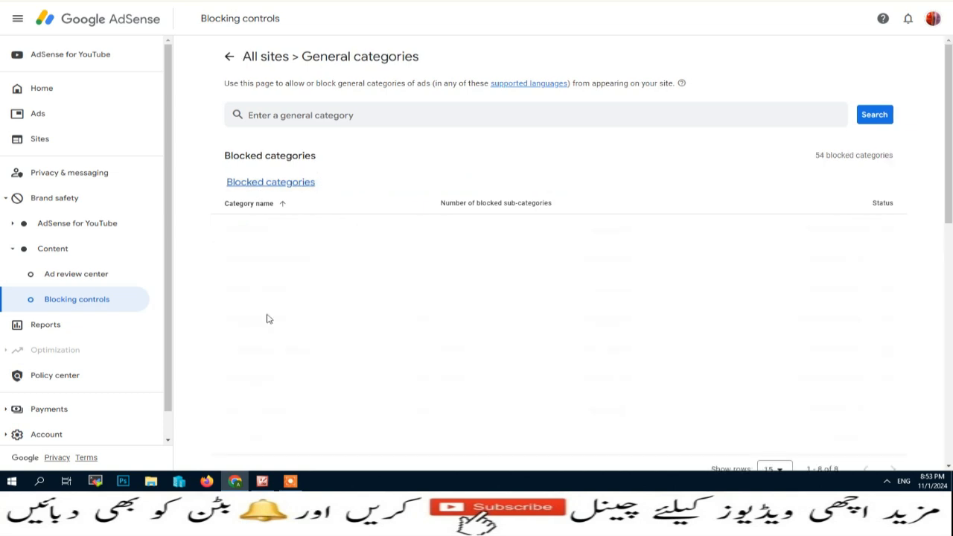
pyautogui.scroll(-2, 427, 340)
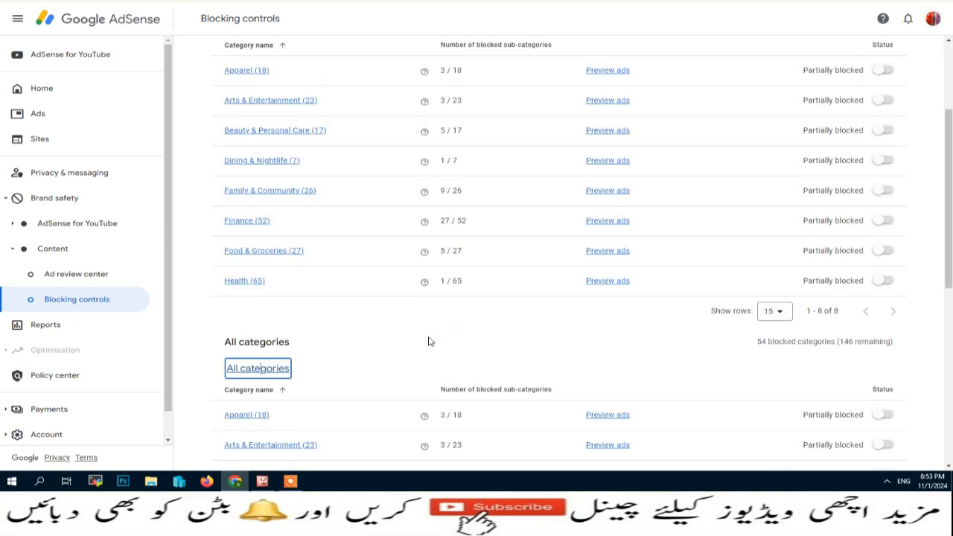
pyautogui.scroll(-5, 429, 340)
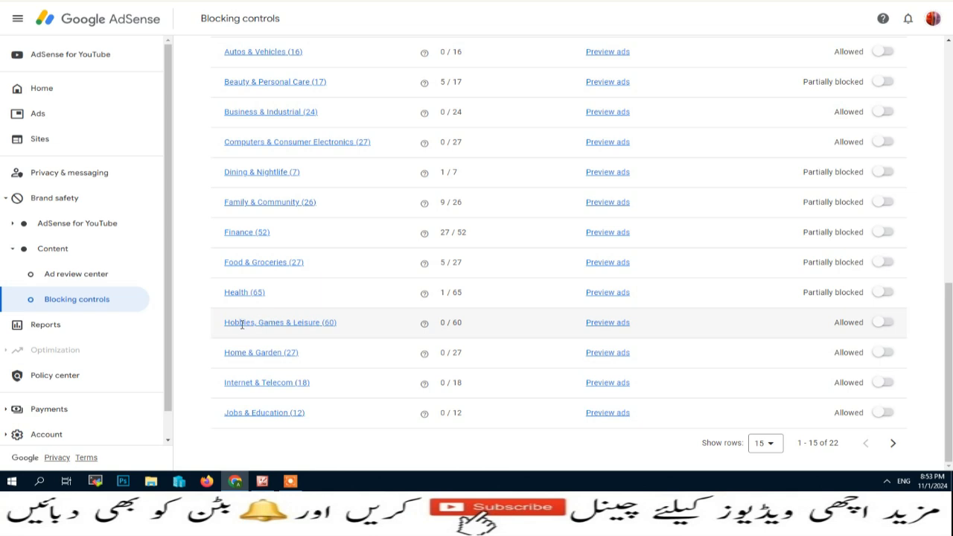
pyautogui.click(288, 324)
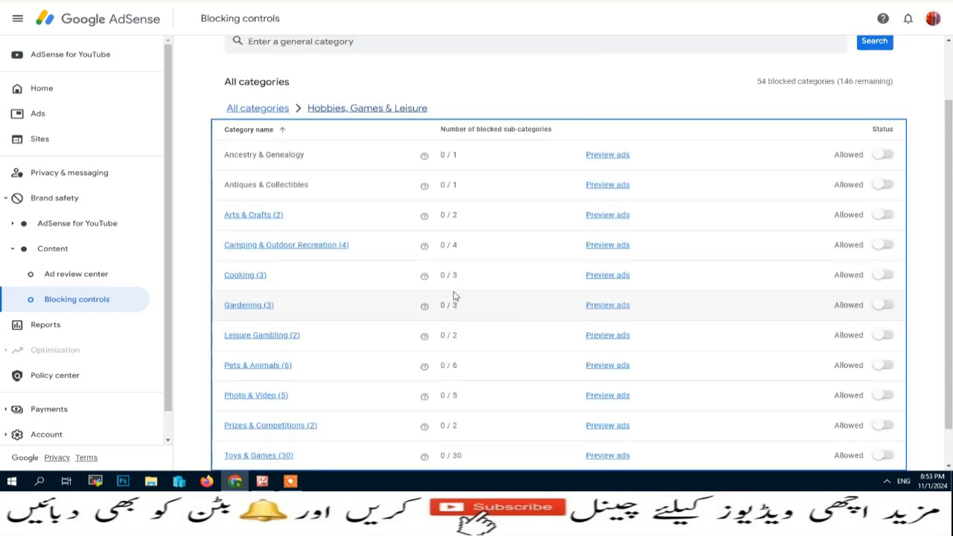
pyautogui.scroll(-1, 271, 320)
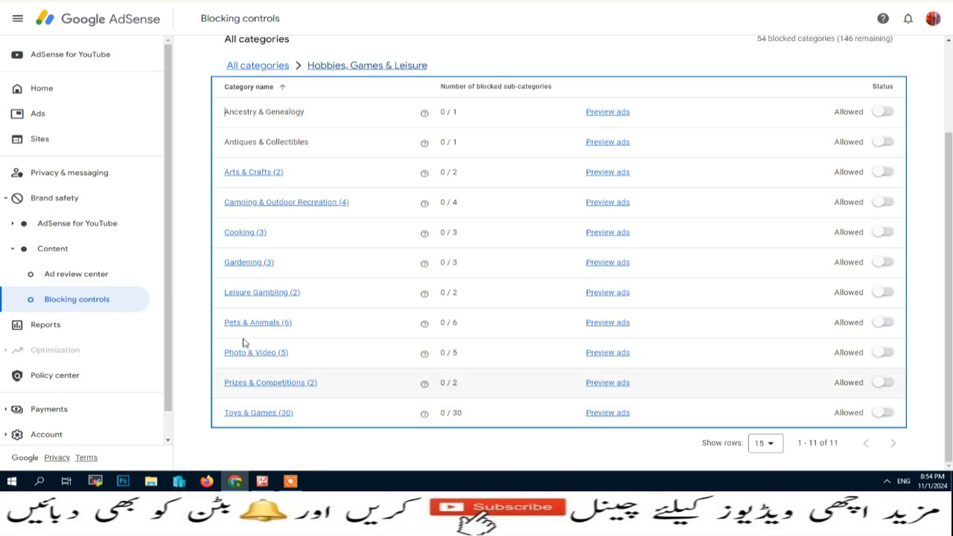
pyautogui.click(256, 413)
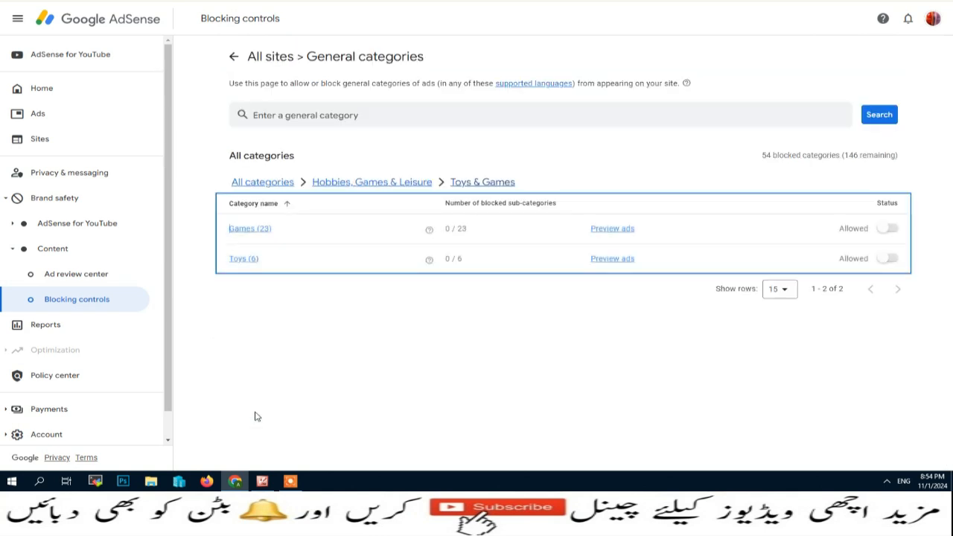
pyautogui.click(250, 228)
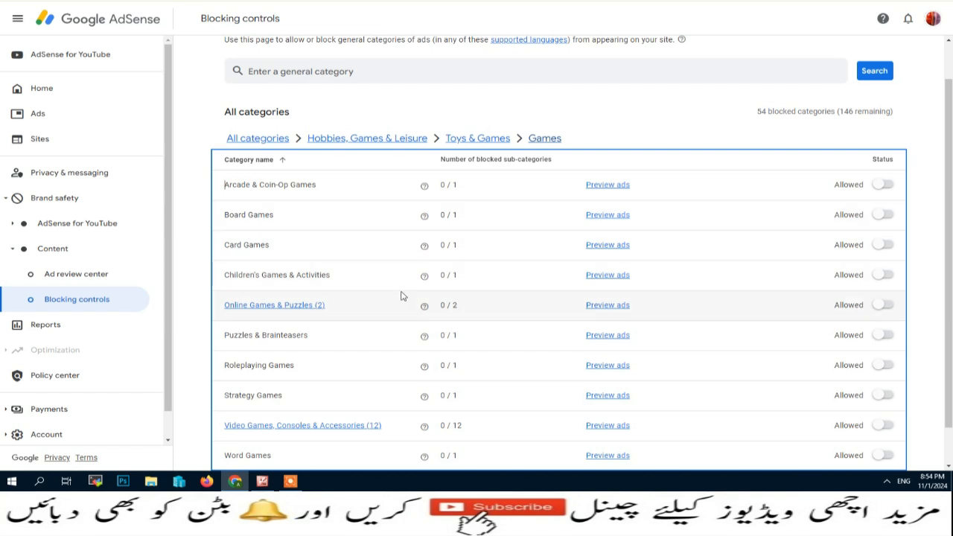
pyautogui.click(882, 245)
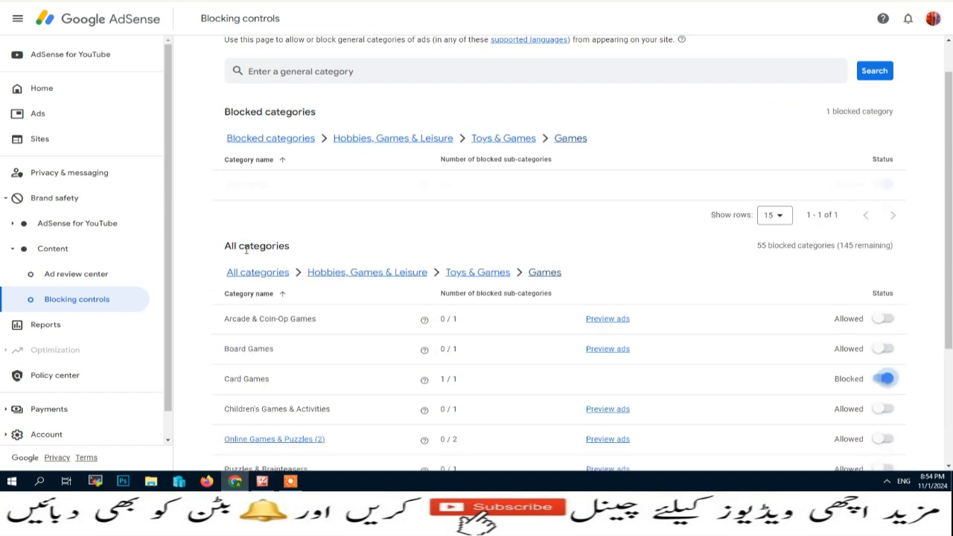
# Block Music & Dance Games, Shooter Games and Simulation Games under Video Games, Consoles & Accessories > Computer & Video Games.
pyautogui.scroll(-2, 330, 321)
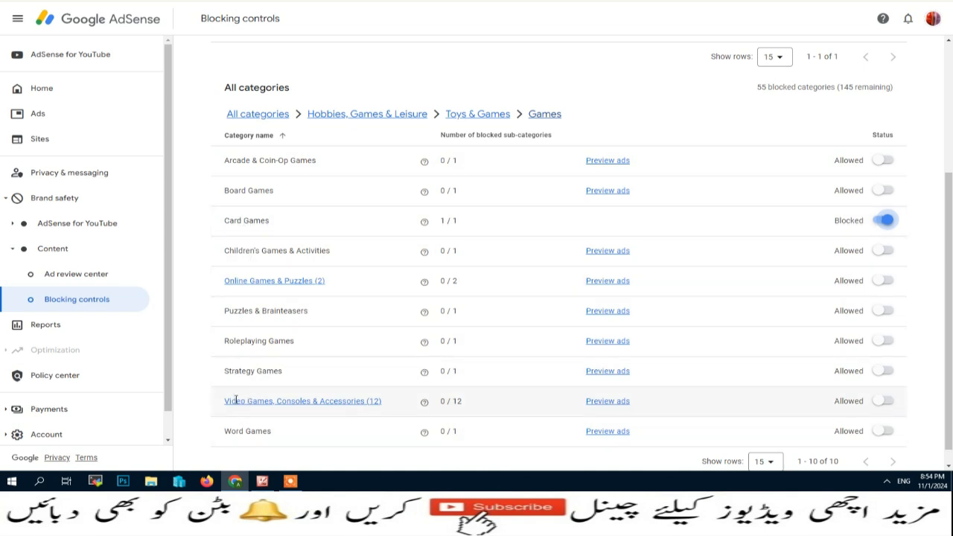
pyautogui.click(338, 402)
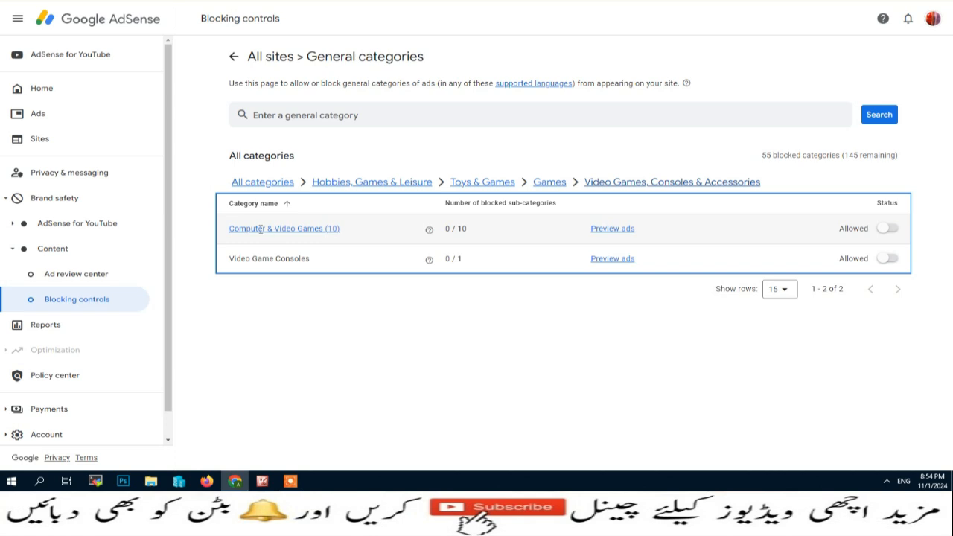
pyautogui.click(296, 229)
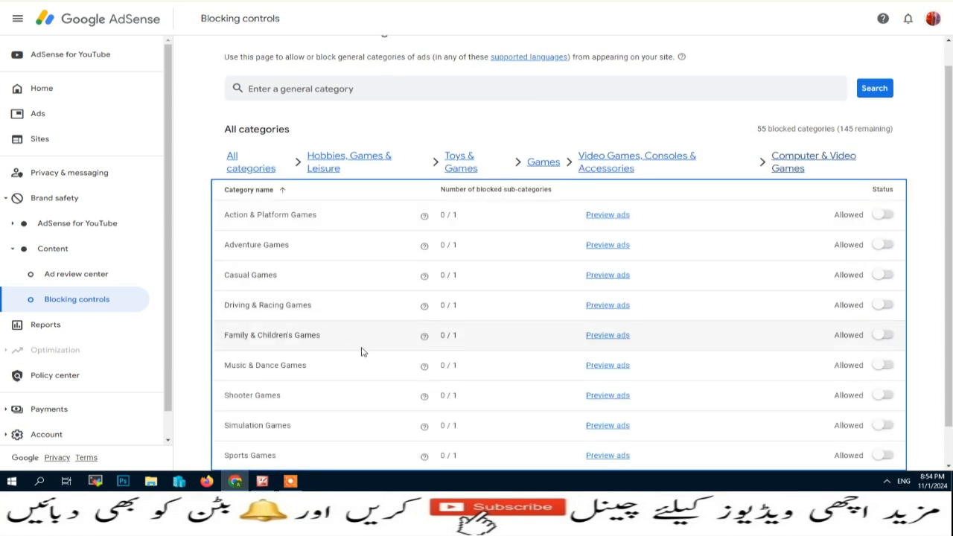
pyautogui.scroll(-1, 363, 351)
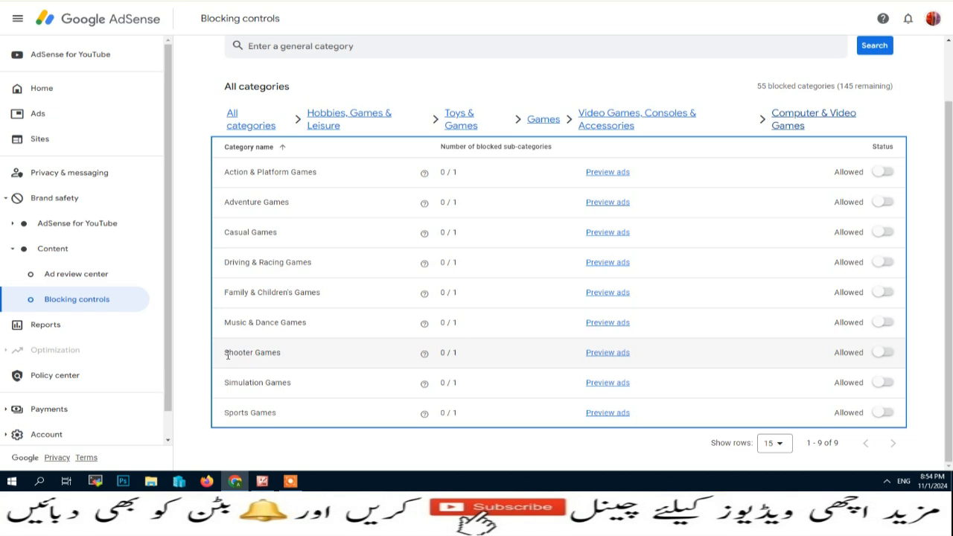
pyautogui.moveTo(225, 352); pyautogui.dragTo(292, 356)
pyautogui.moveTo(226, 383); pyautogui.dragTo(292, 384)
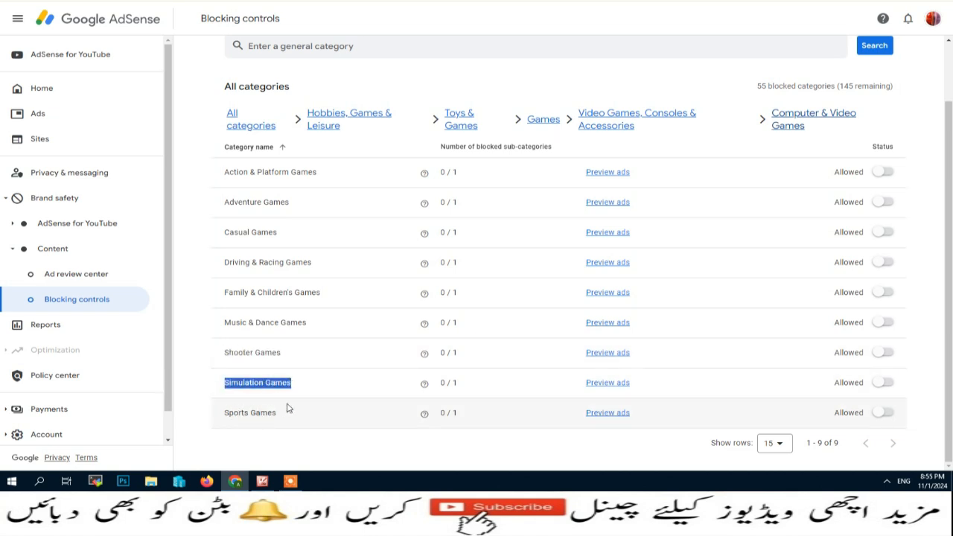
pyautogui.moveTo(226, 322); pyautogui.dragTo(321, 326)
pyautogui.click(887, 322)
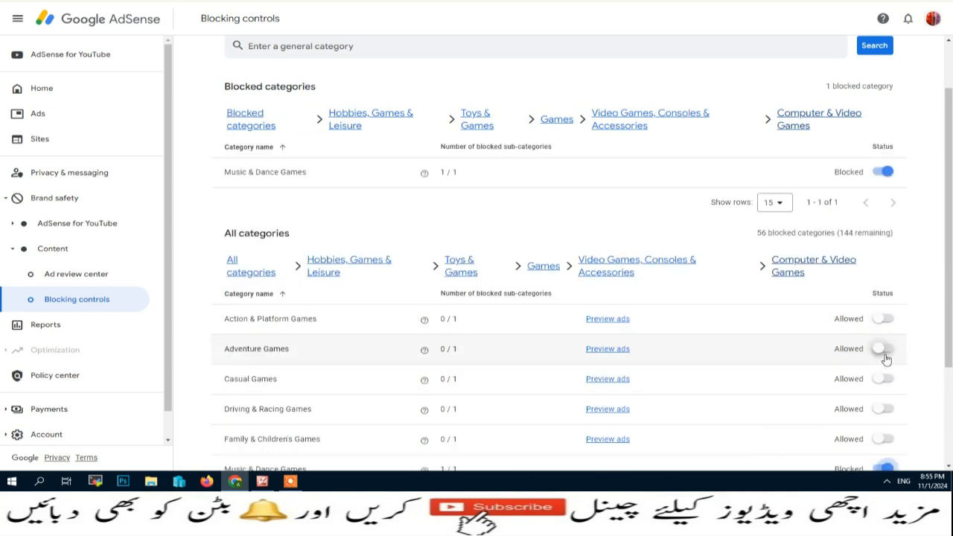
pyautogui.click(887, 352)
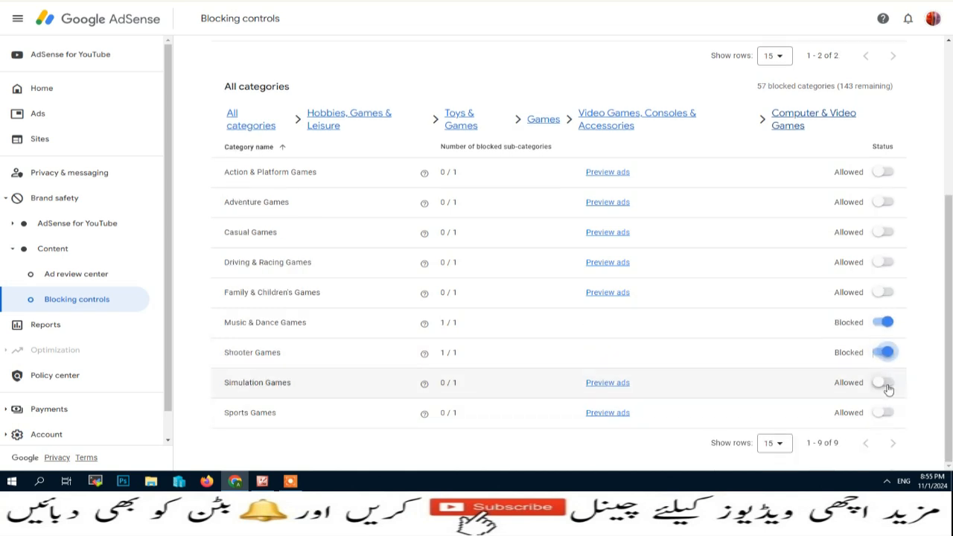
pyautogui.click(886, 382)
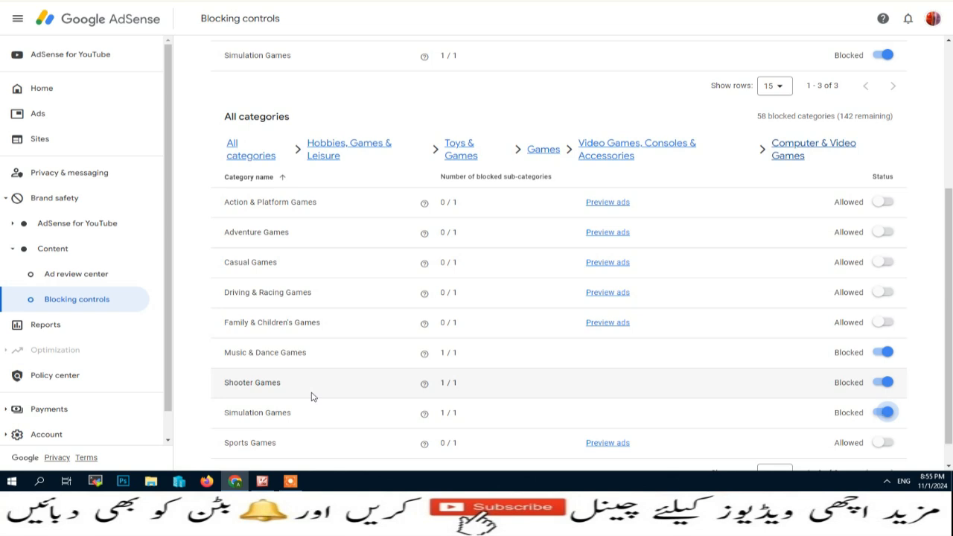
# Go back to all general categories and block Music Education & Instruction under Jobs & Education > Education & Training.
pyautogui.scroll(-1, 347, 381)
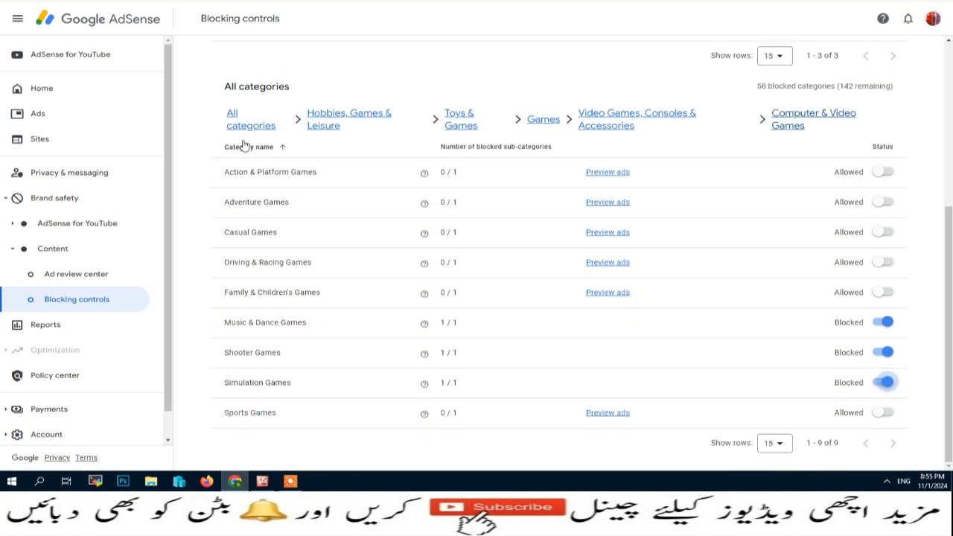
pyautogui.click(231, 119)
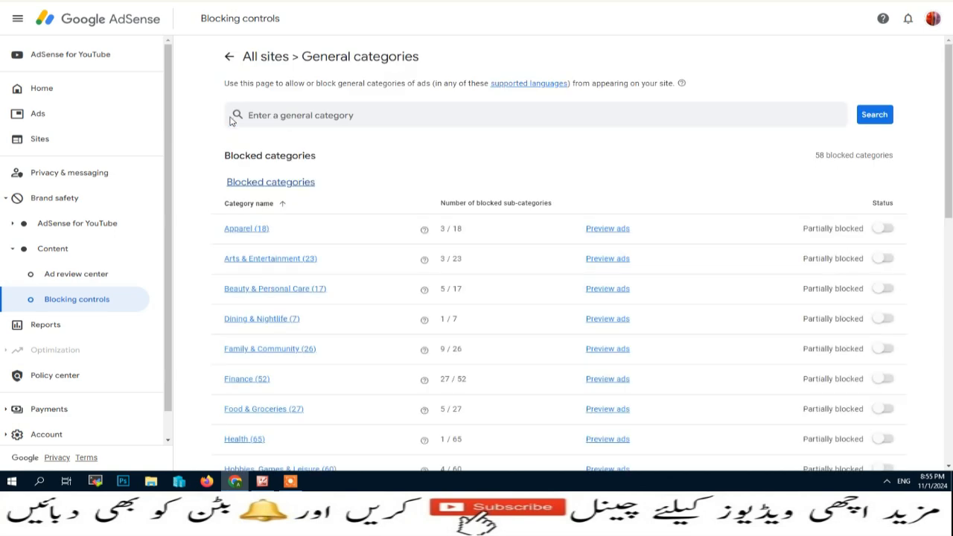
pyautogui.scroll(-5, 305, 356)
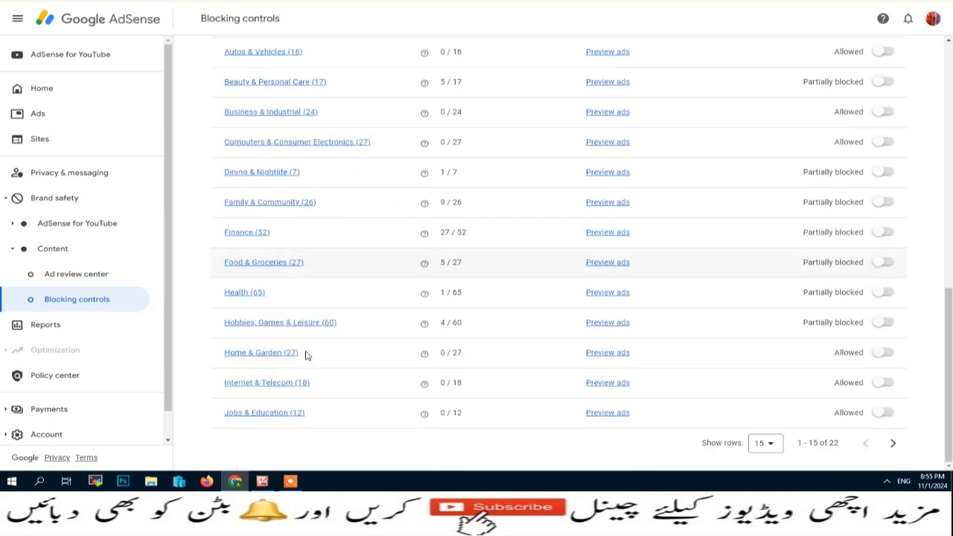
pyautogui.click(263, 413)
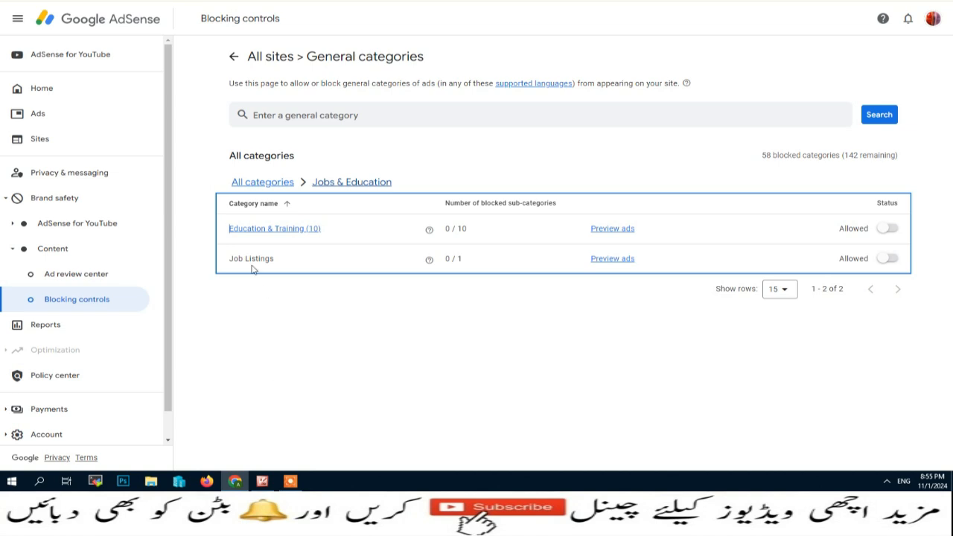
pyautogui.click(233, 230)
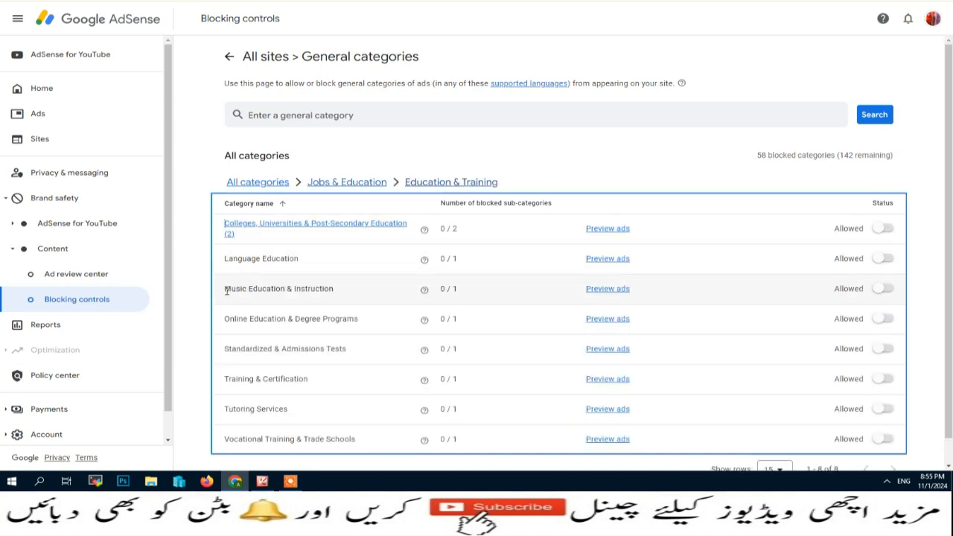
pyautogui.moveTo(226, 291); pyautogui.dragTo(344, 293)
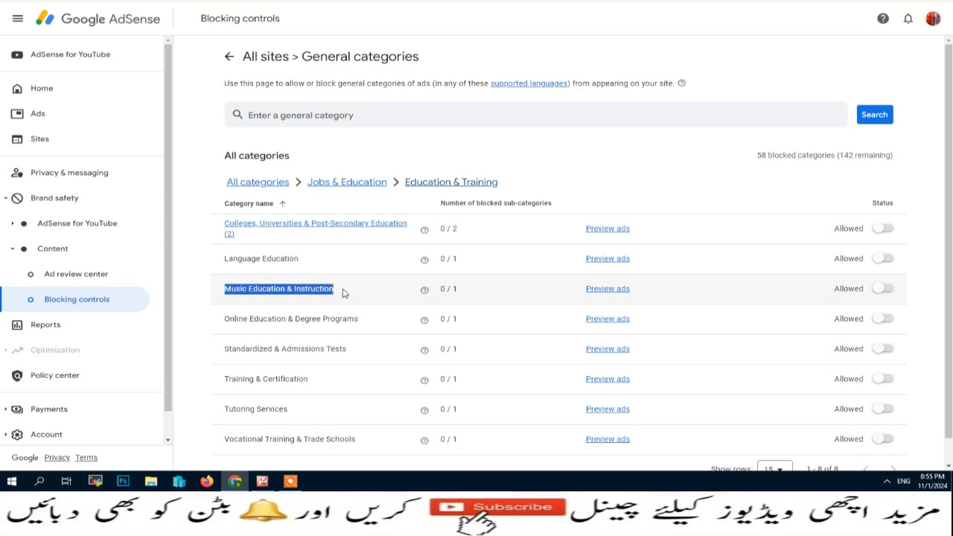
pyautogui.click(885, 289)
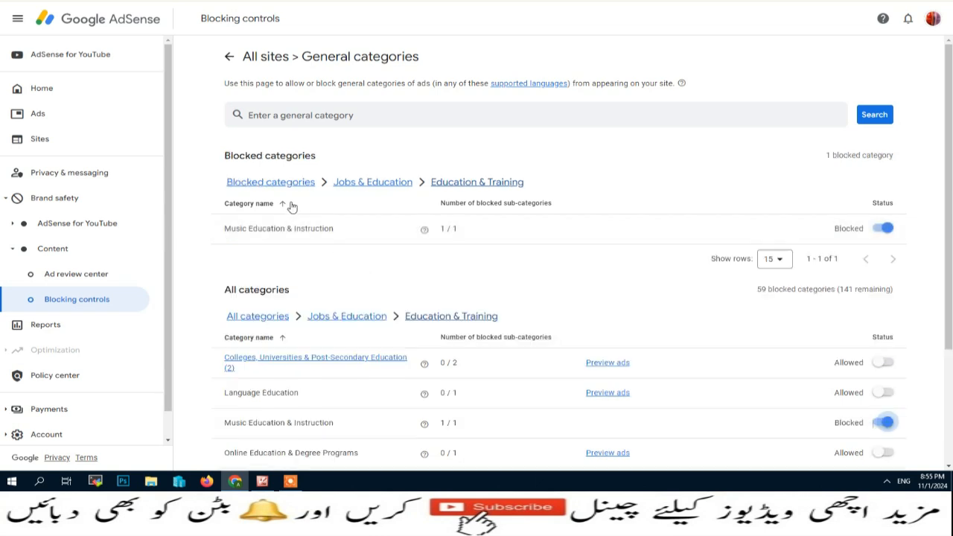
# Return to all general categories and review the list of blocked categories, including the description of Apparel.
pyautogui.click(272, 318)
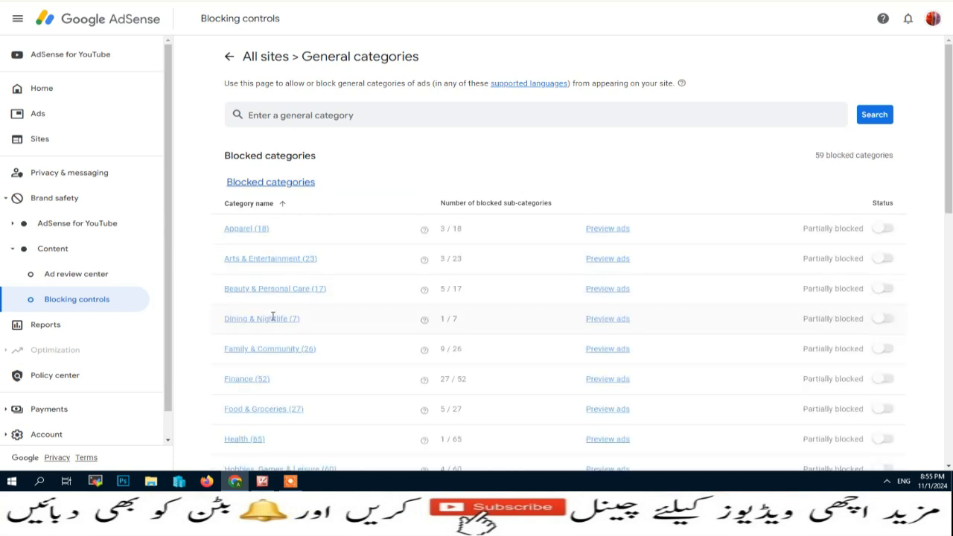
pyautogui.scroll(-3, 345, 351)
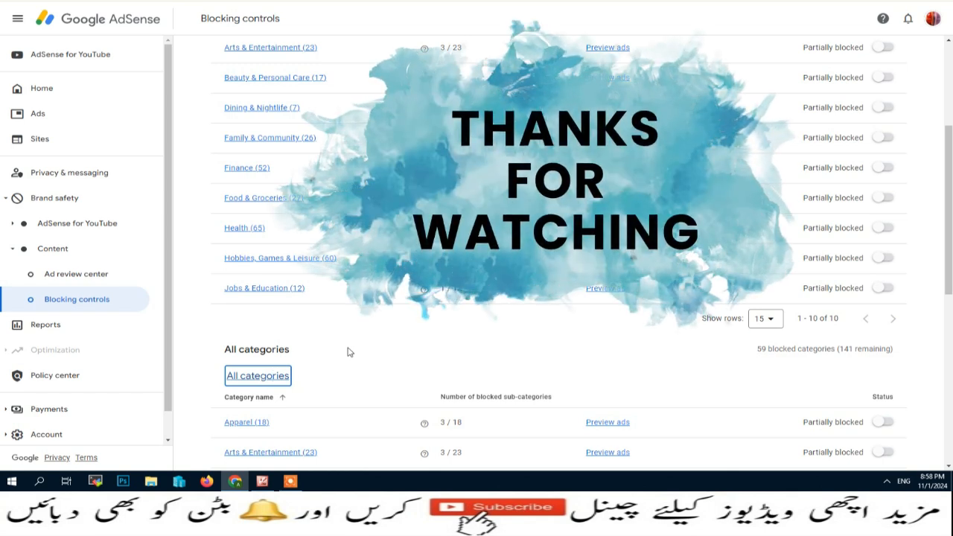
pyautogui.scroll(2, 350, 352)
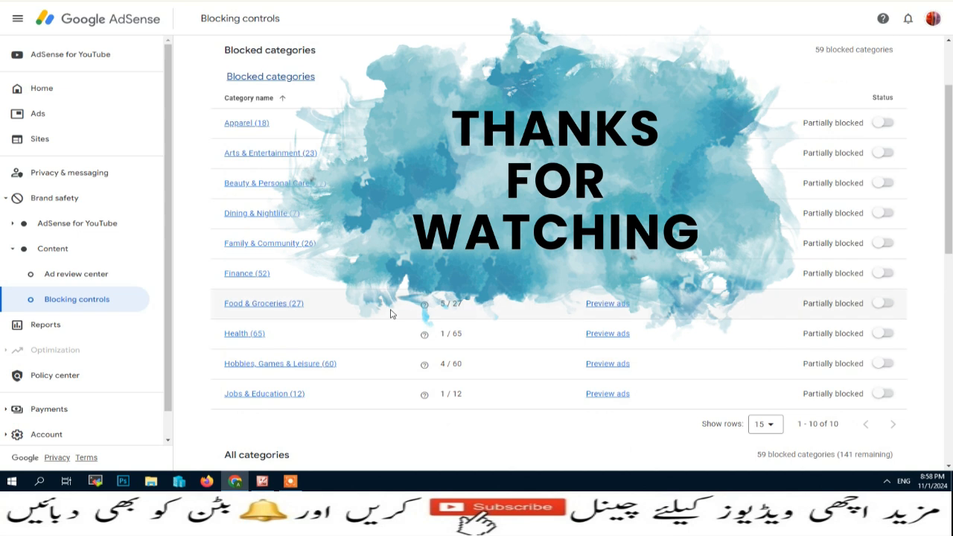
pyautogui.moveTo(427, 129)
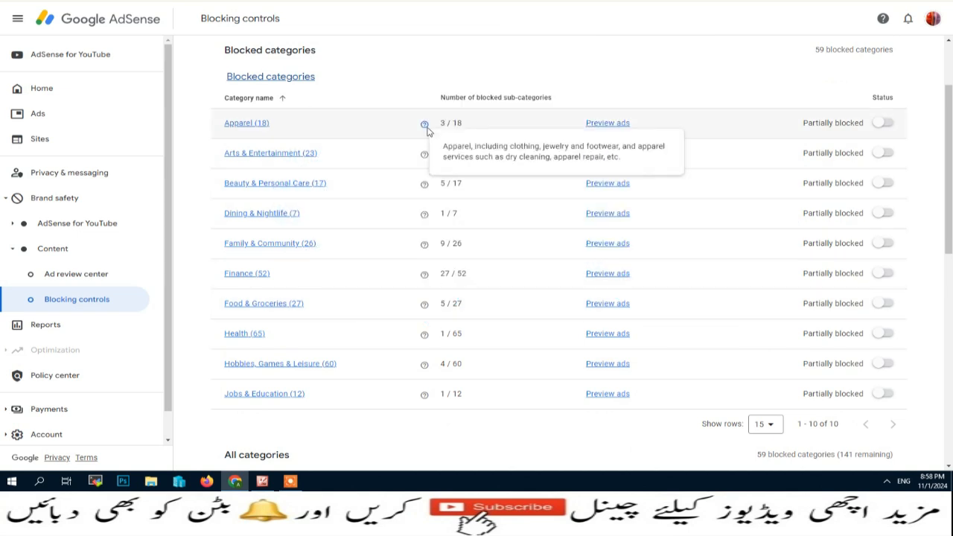